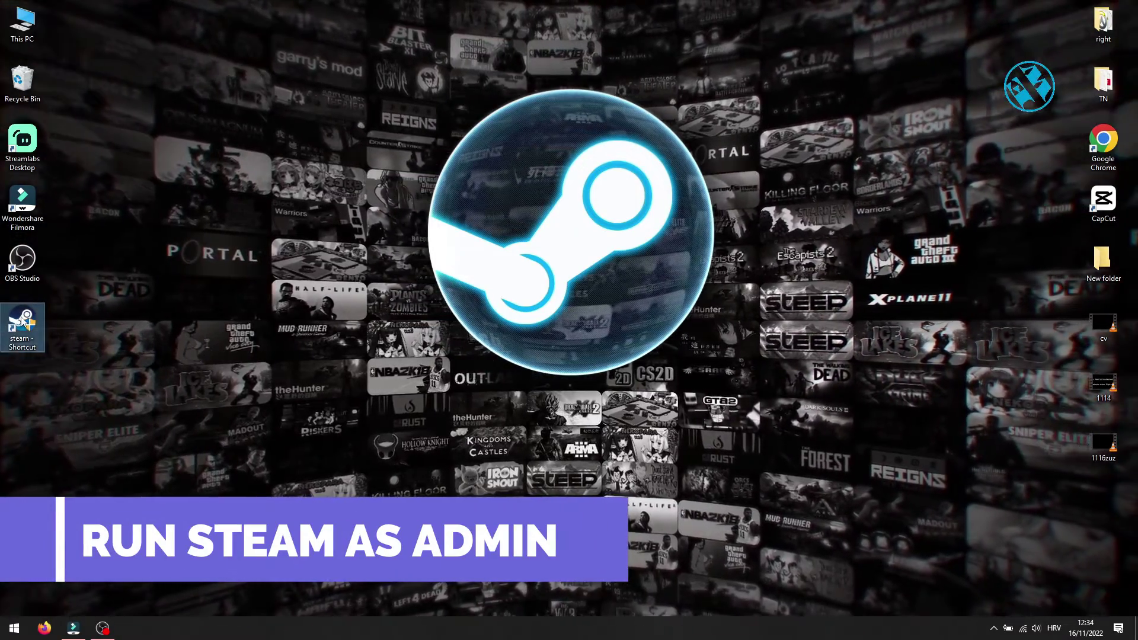
Step: Tick 'Run this program as an administrator' in the Steam shortcut's Compatibility properties and confirm
{"action": "right_click", "coordinate": [22, 319]}
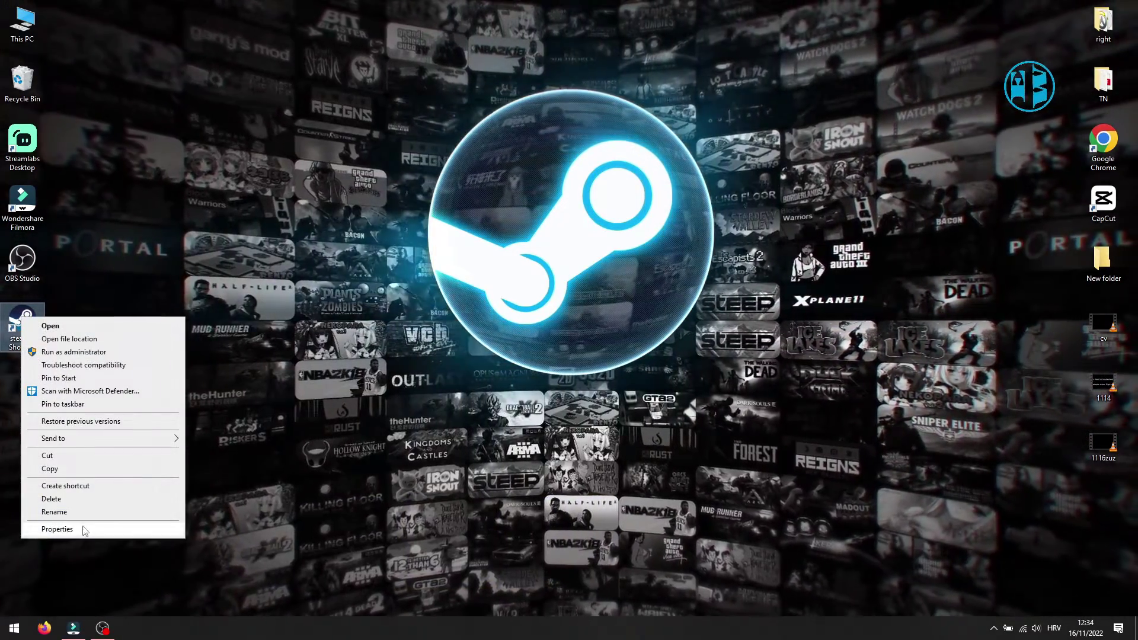
{"action": "left_click", "coordinate": [56, 529]}
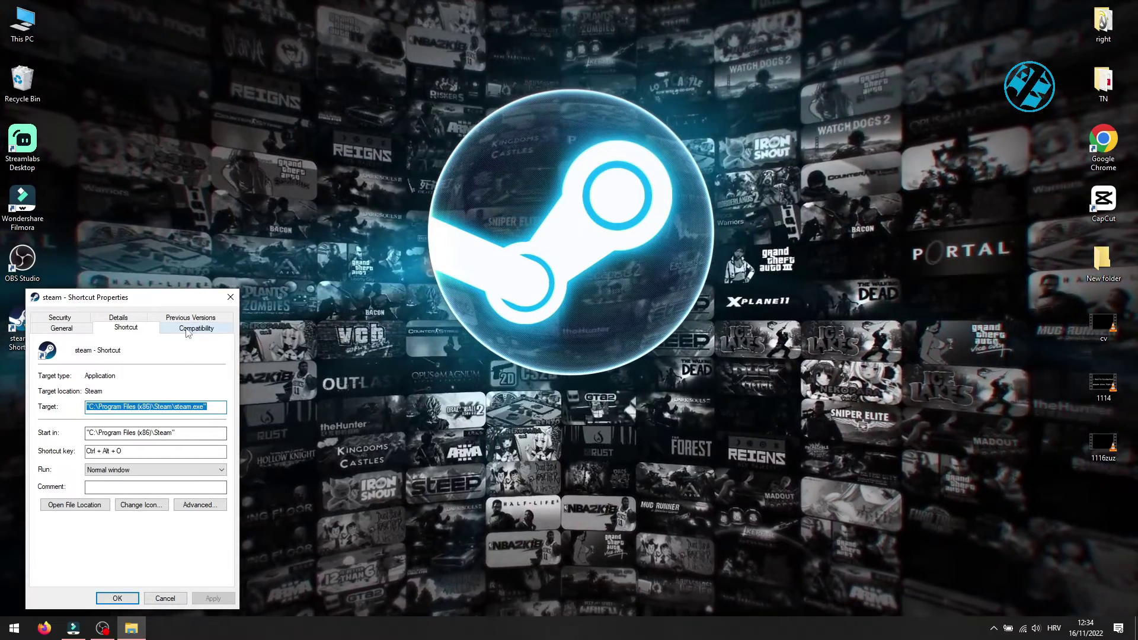
{"action": "left_click", "coordinate": [194, 329]}
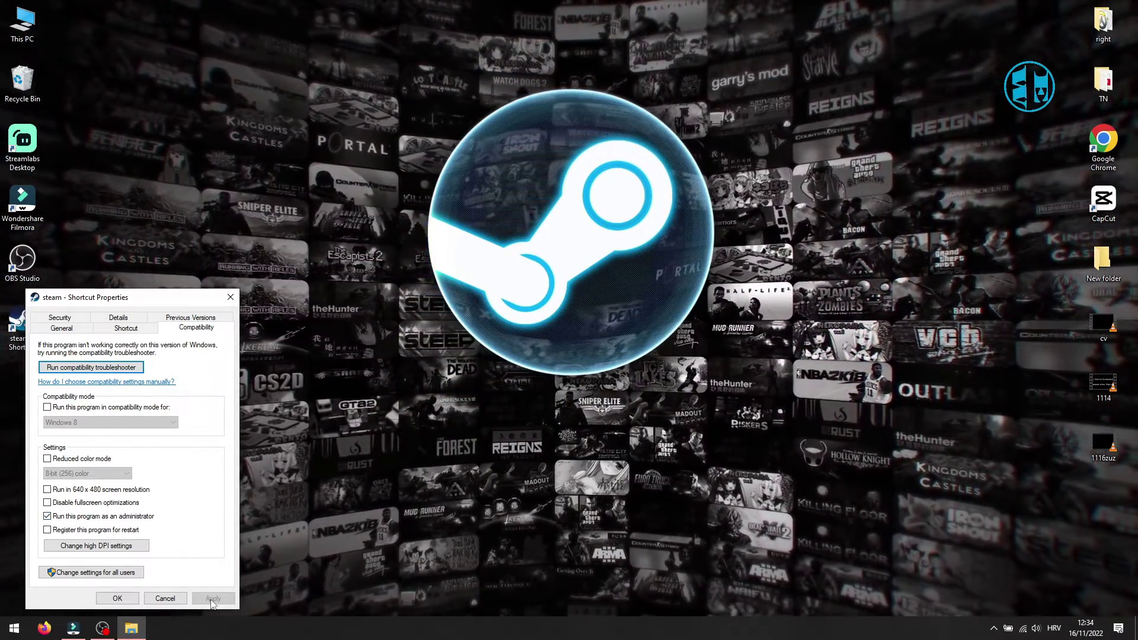
{"action": "left_click", "coordinate": [117, 598]}
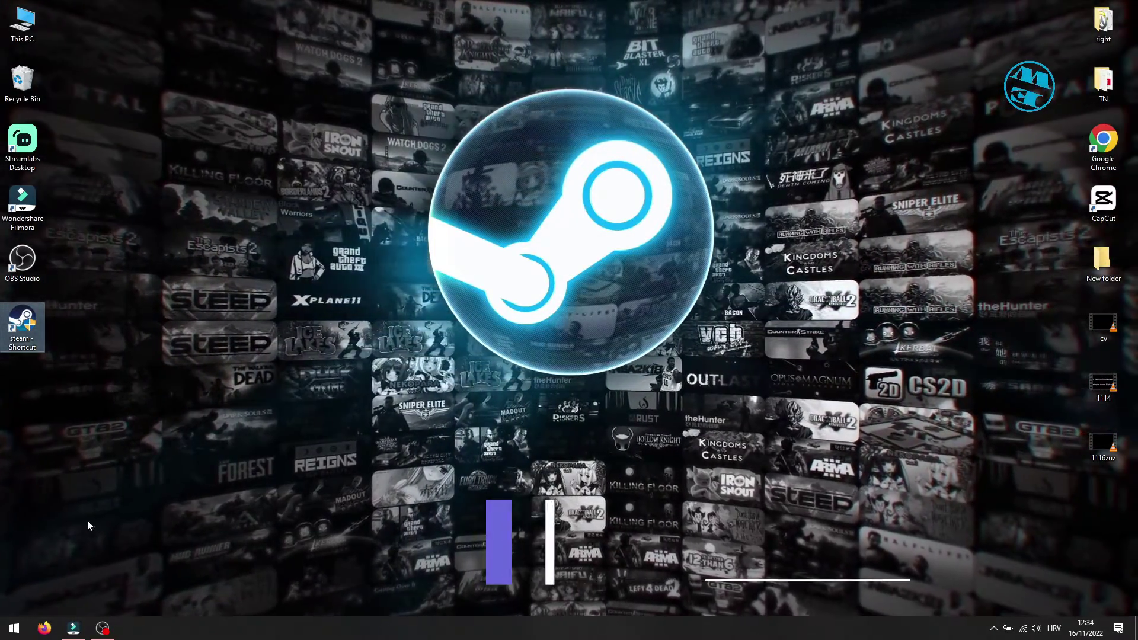
Step: Launch Control Panel from Start search and go to Network and Internet, then Network and Sharing Center
{"action": "left_click", "coordinate": [9, 631]}
{"action": "type", "text": "con"}
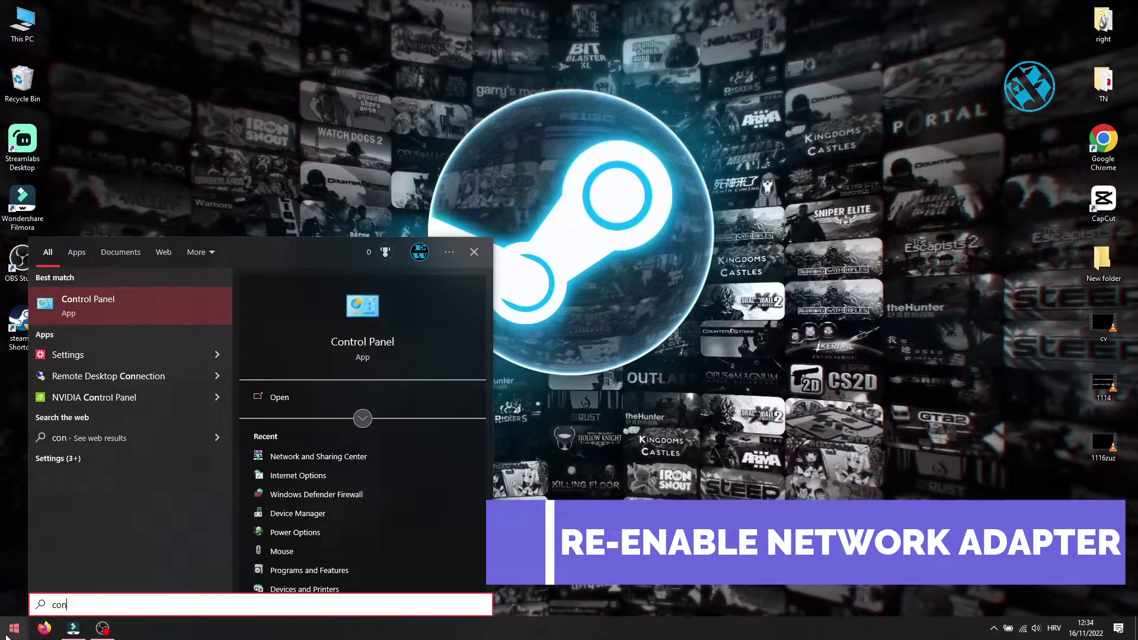
{"action": "type", "text": "tr"}
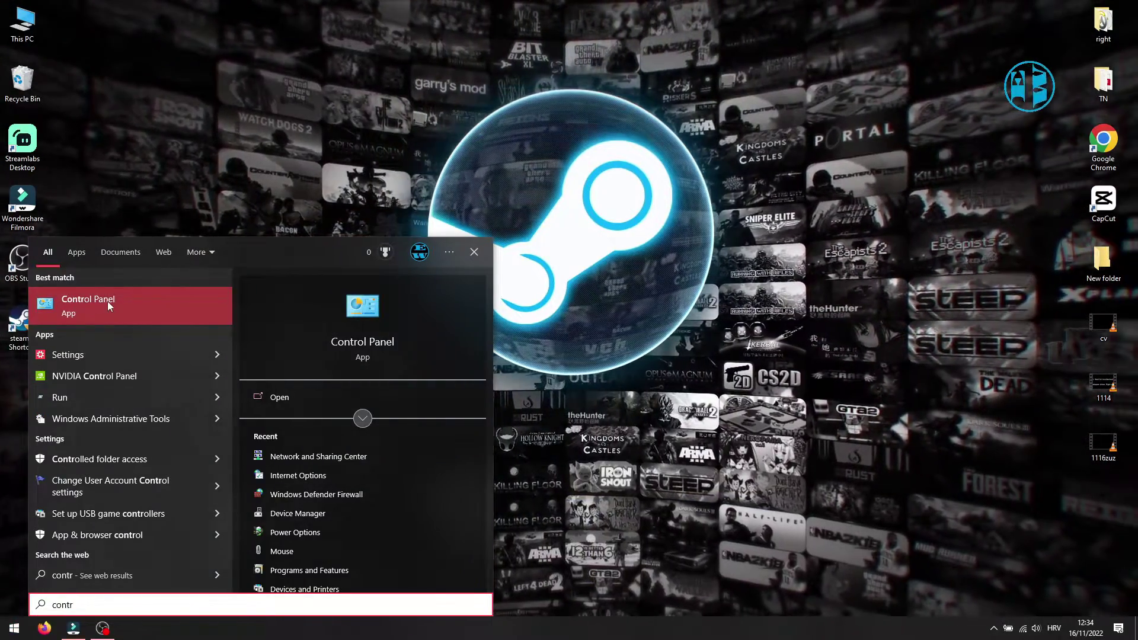
{"action": "left_click", "coordinate": [108, 301]}
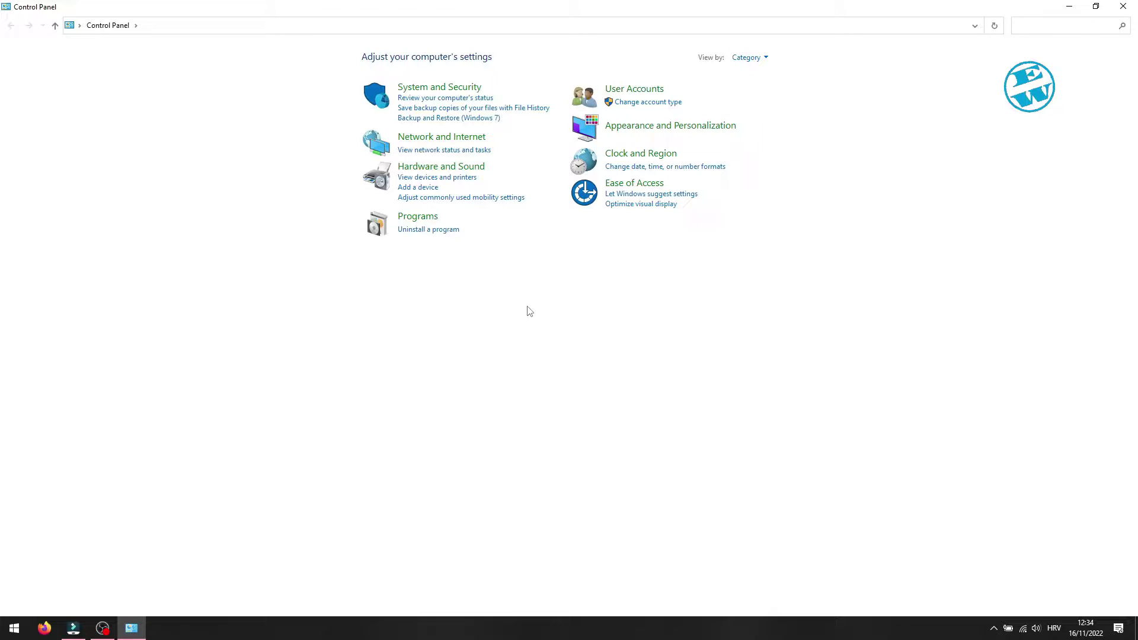
{"action": "left_click", "coordinate": [765, 60]}
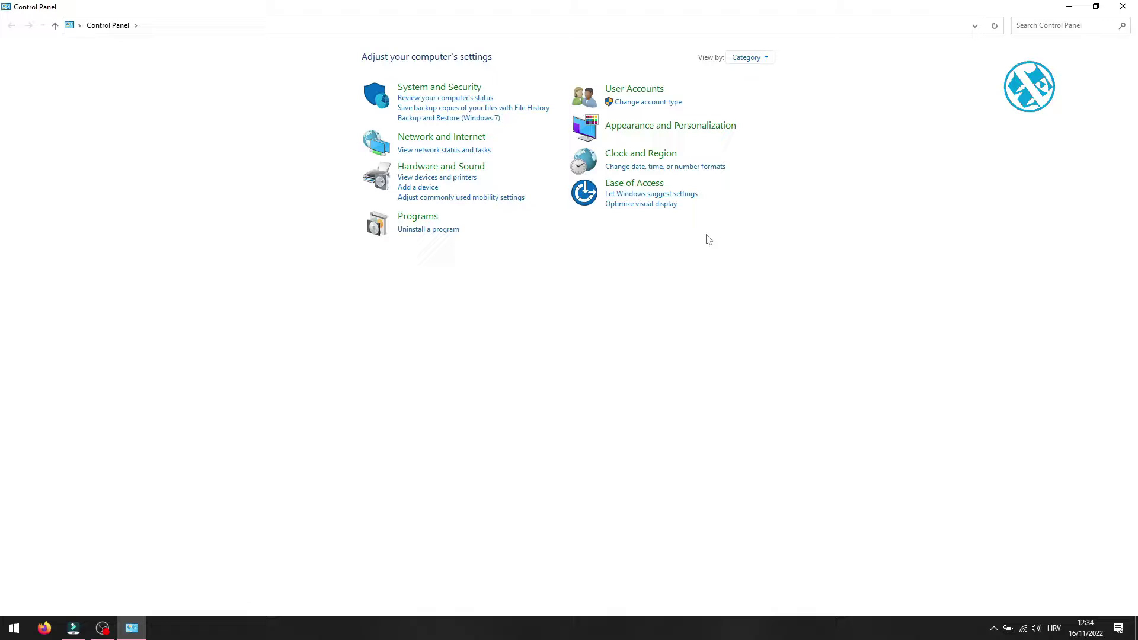
{"action": "left_click", "coordinate": [436, 138]}
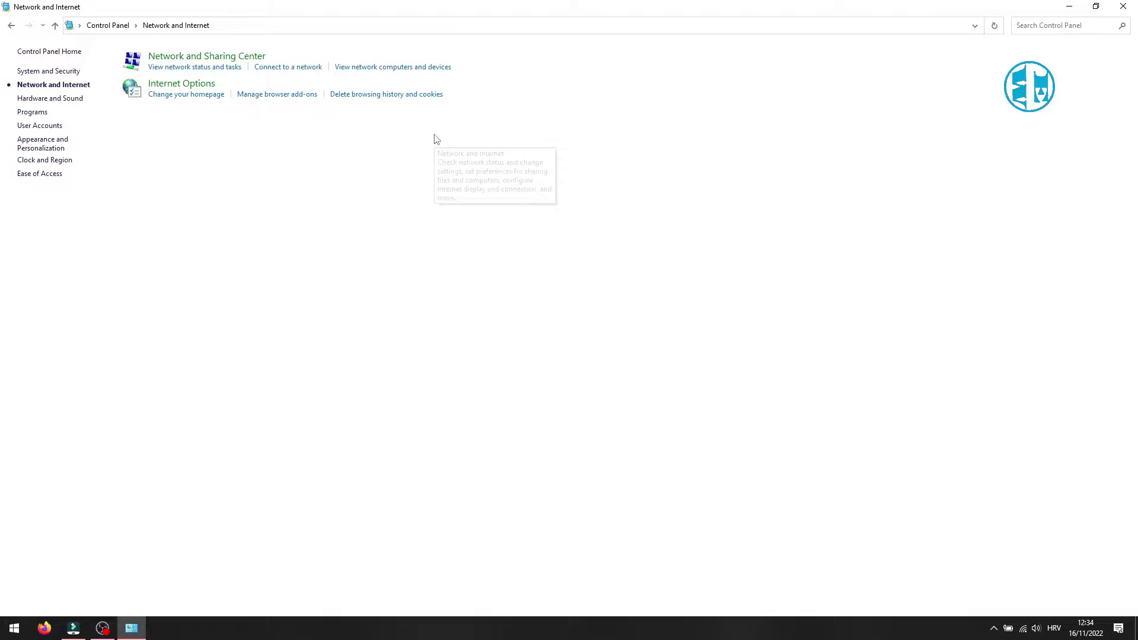
{"action": "left_click", "coordinate": [214, 57]}
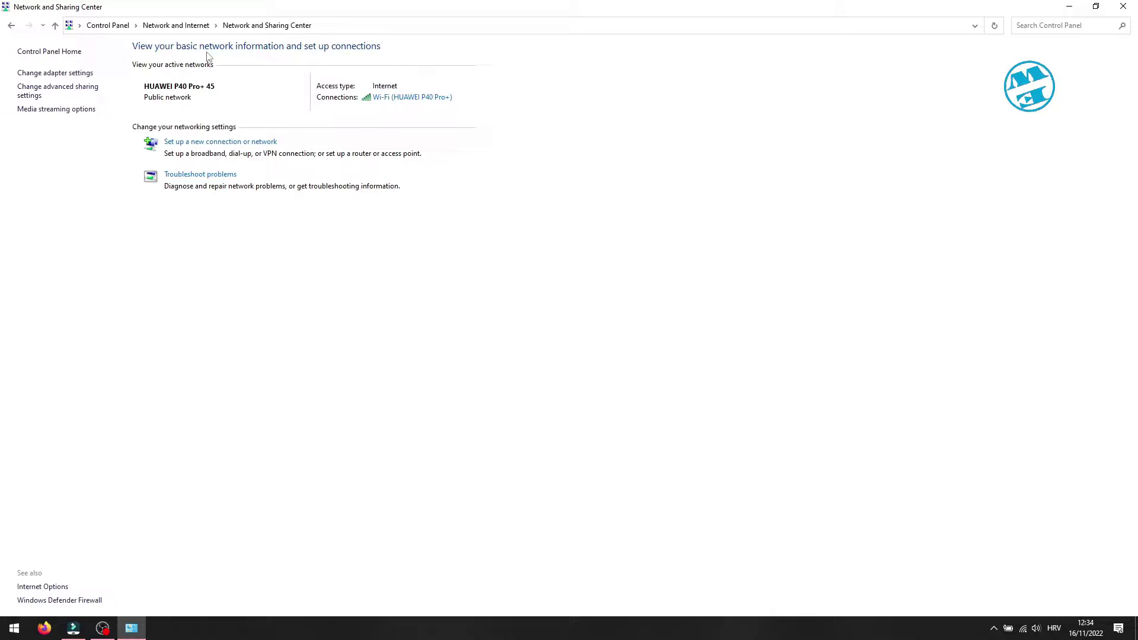
Step: Turn the Wi-Fi adapter off and back on from the Network Connections list
{"action": "left_click", "coordinate": [48, 75]}
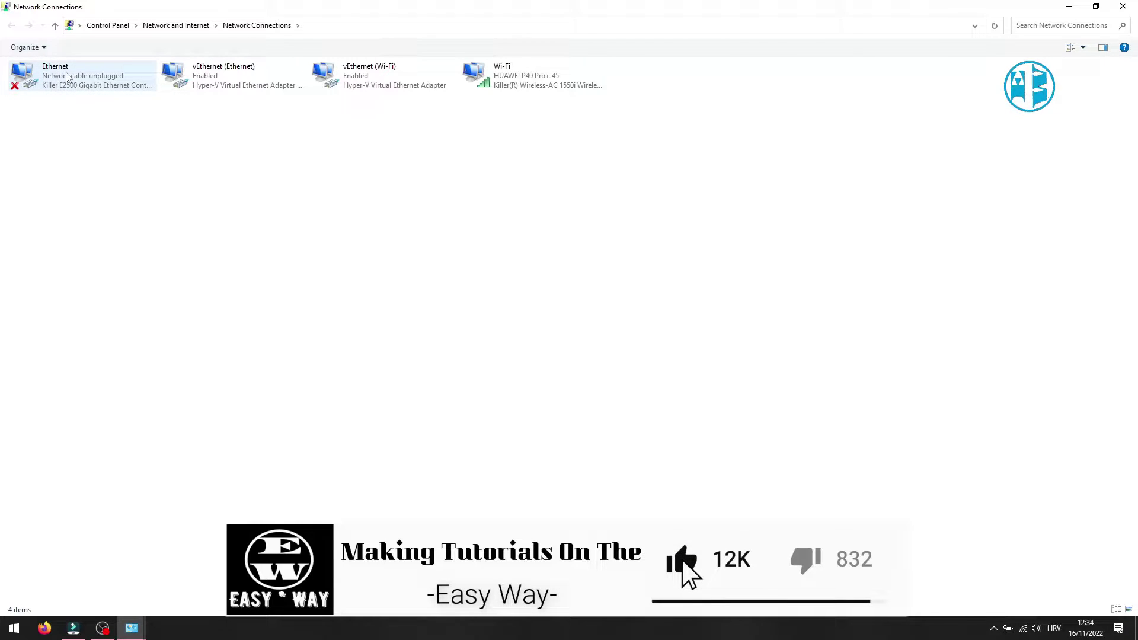
{"action": "left_click", "coordinate": [66, 78]}
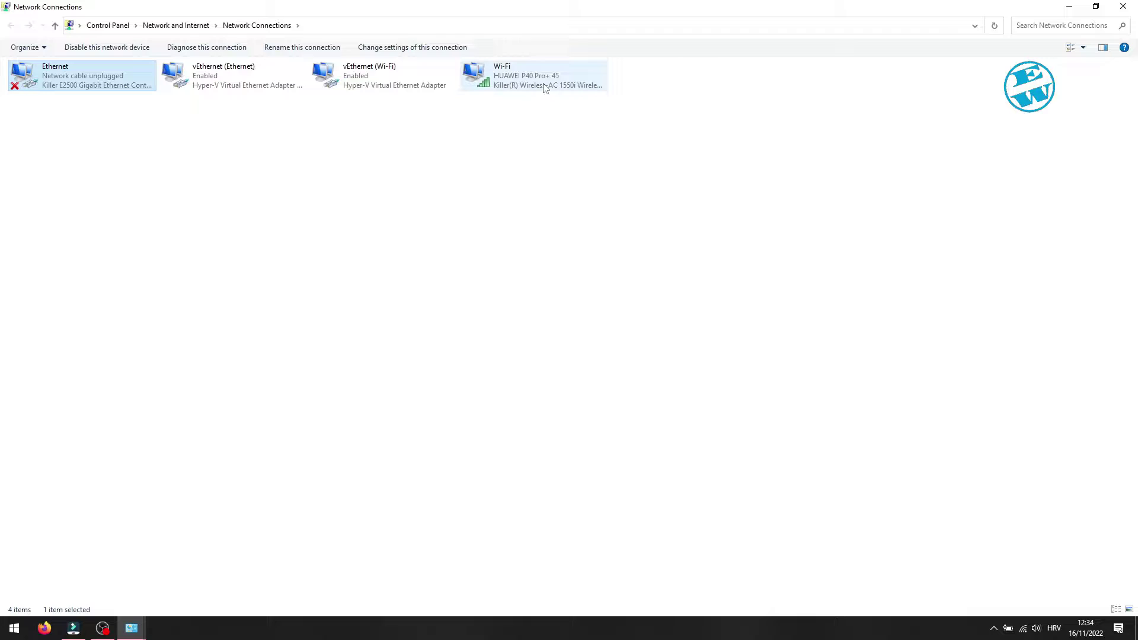
{"action": "left_click", "coordinate": [512, 80]}
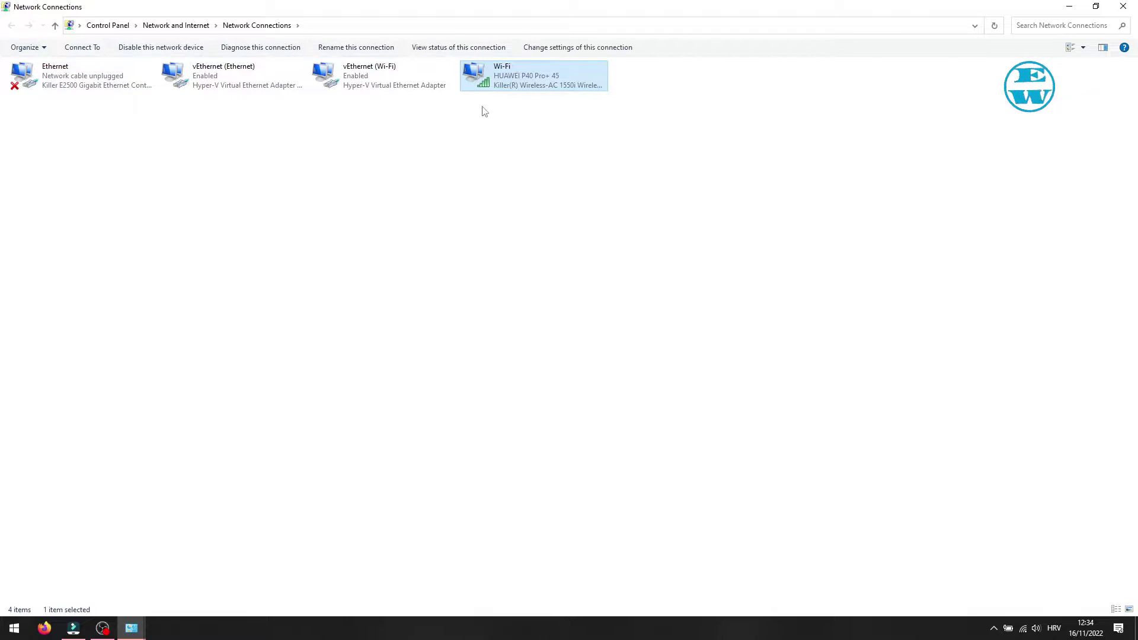
{"action": "right_click", "coordinate": [497, 77]}
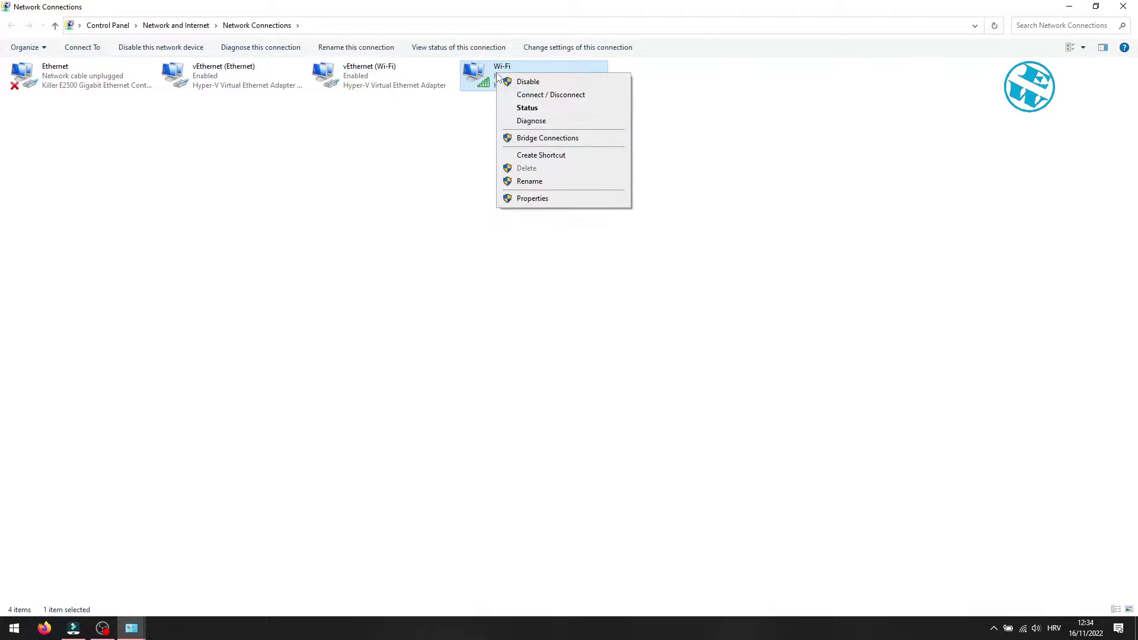
{"action": "left_click", "coordinate": [526, 83]}
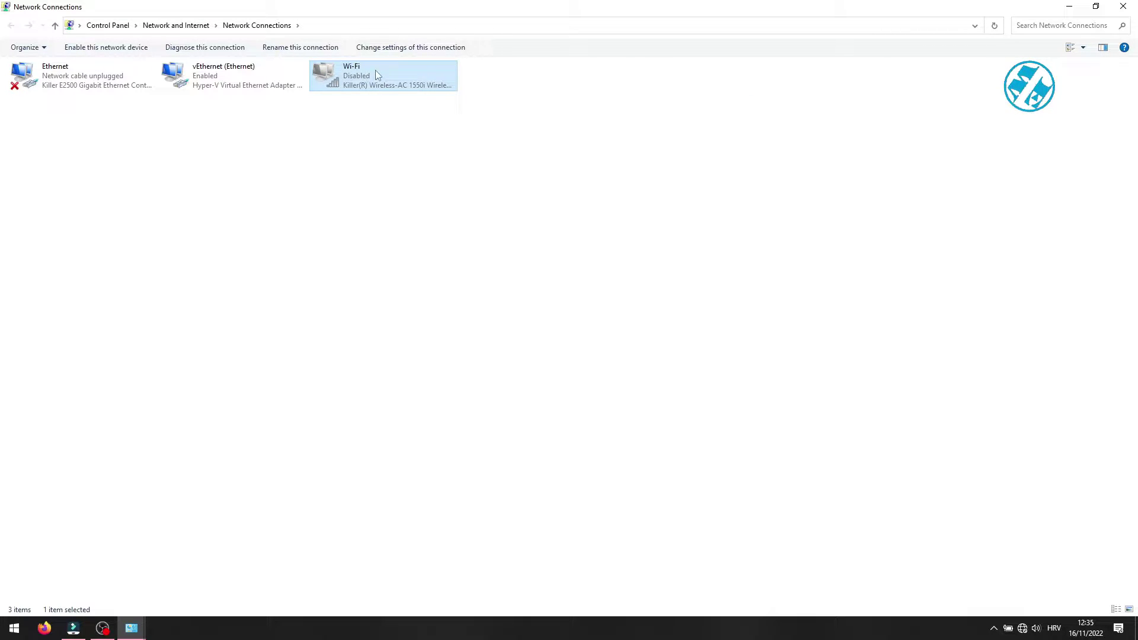
{"action": "right_click", "coordinate": [356, 74]}
{"action": "left_click", "coordinate": [386, 82]}
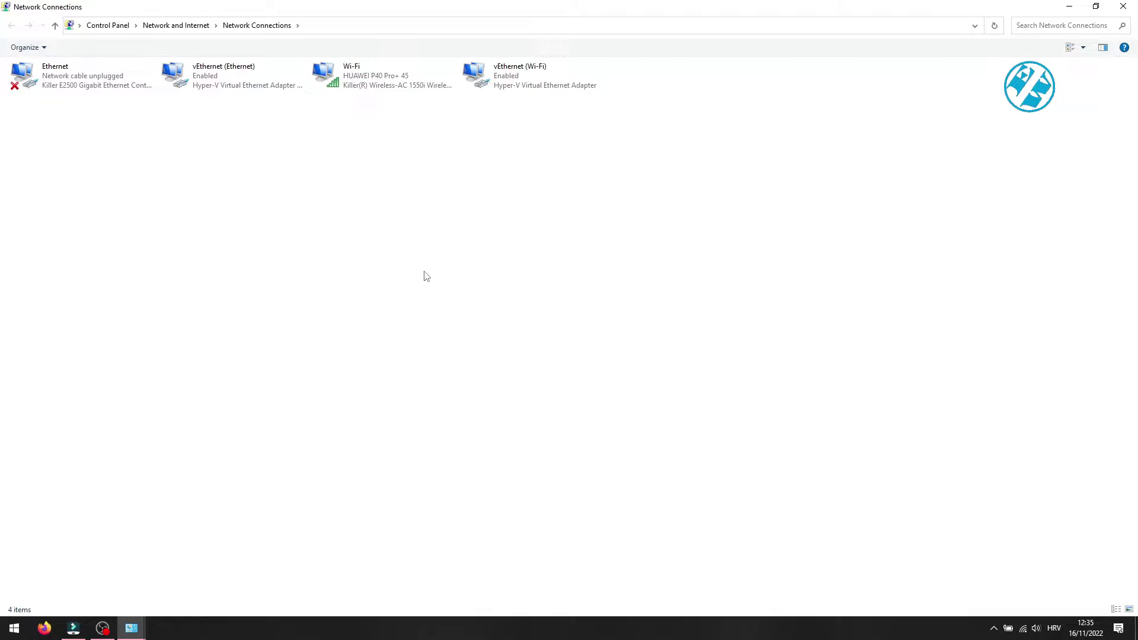
Step: Enter 8.8.8.8 and 8.8.4.4 as the Wi-Fi IPv4 DNS servers, save, and close Network Connections
{"action": "left_click", "coordinate": [348, 80]}
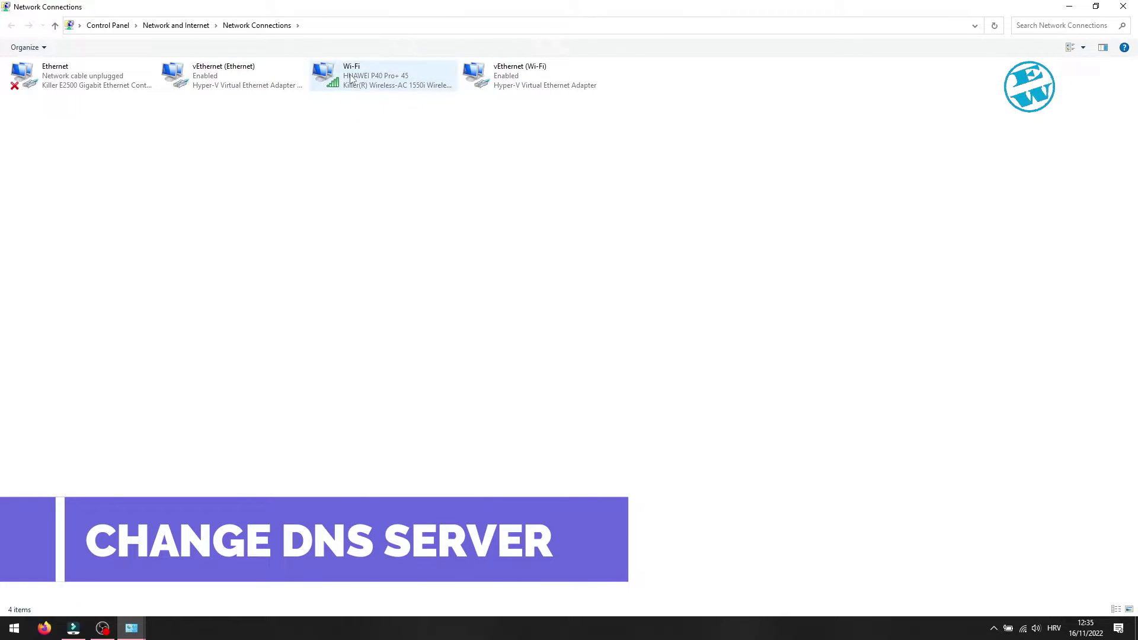
{"action": "right_click", "coordinate": [362, 83]}
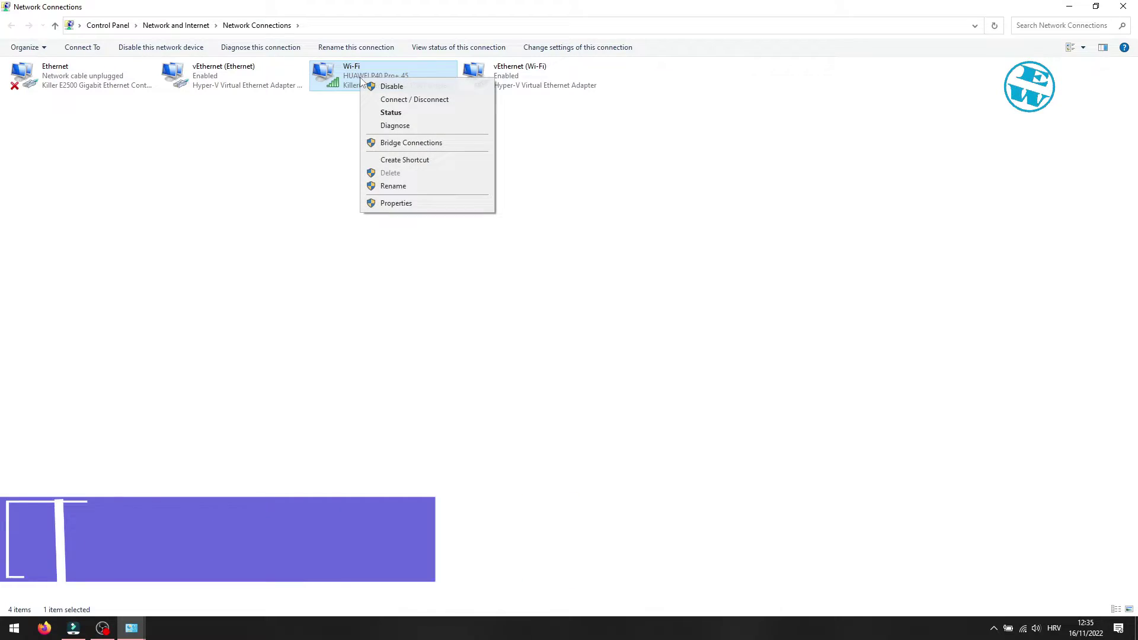
{"action": "left_click", "coordinate": [400, 205]}
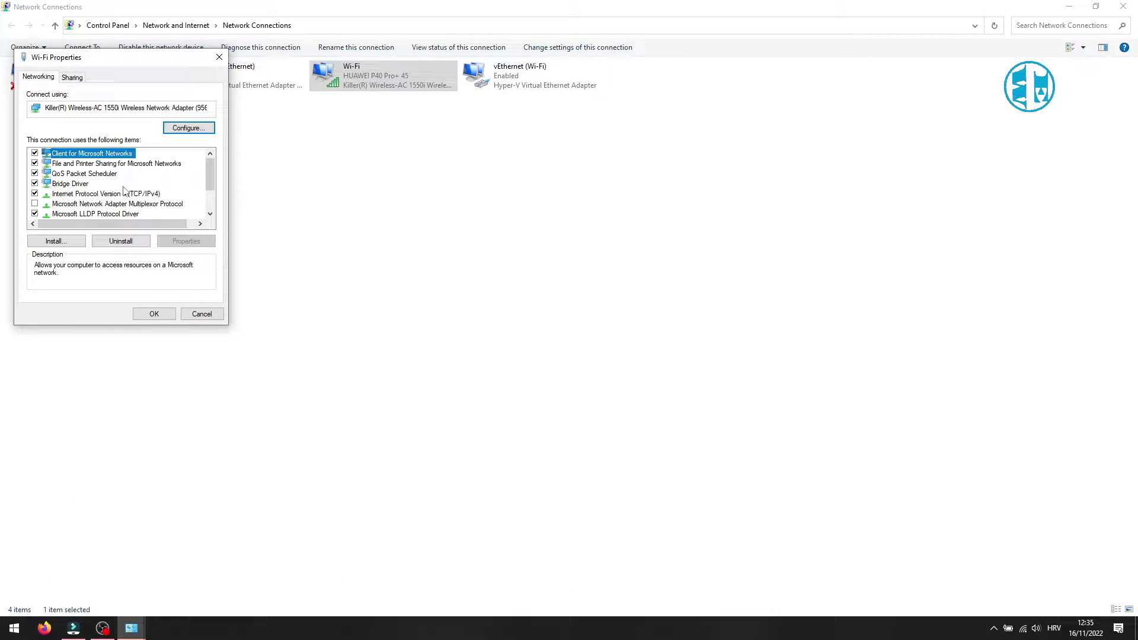
{"action": "left_click", "coordinate": [107, 194]}
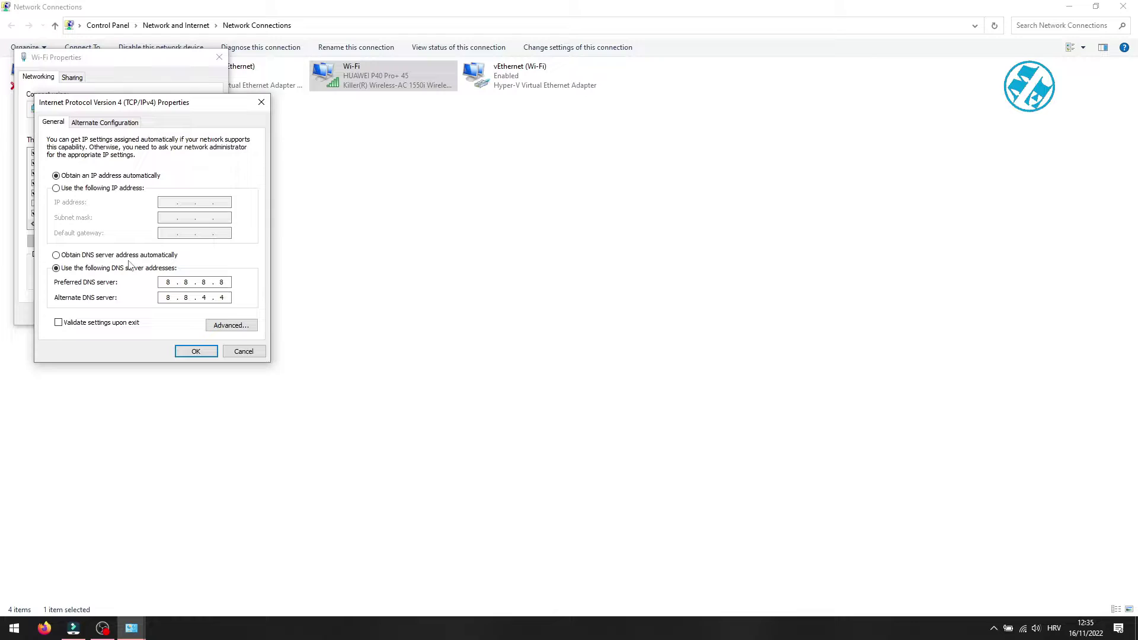
{"action": "left_click", "coordinate": [196, 351]}
{"action": "left_click", "coordinate": [154, 316]}
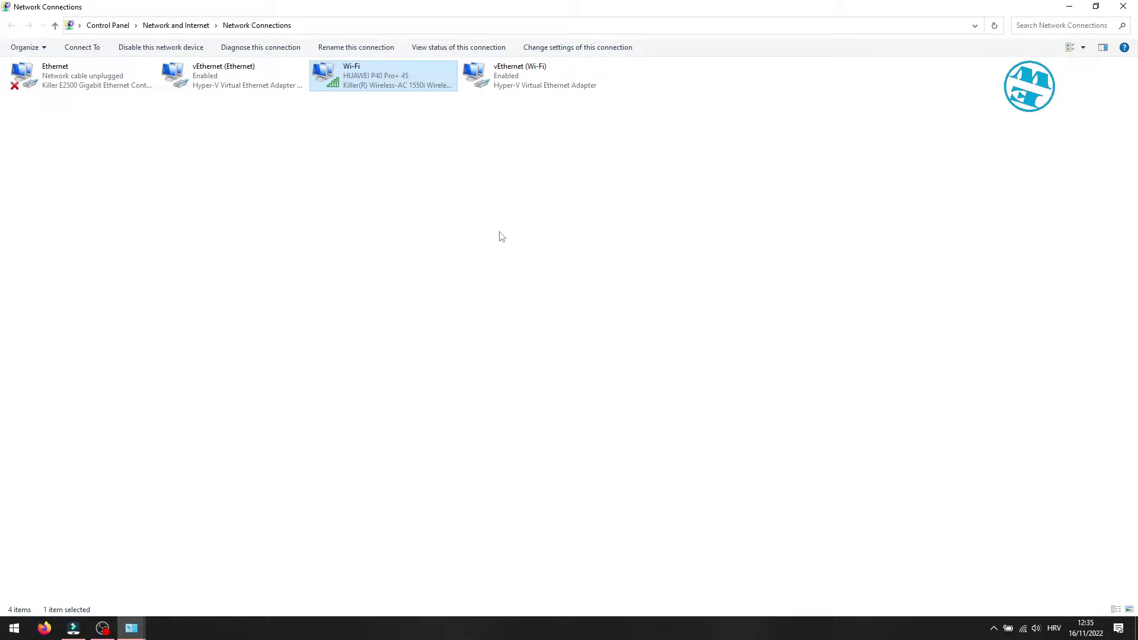
{"action": "left_click", "coordinate": [1122, 7]}
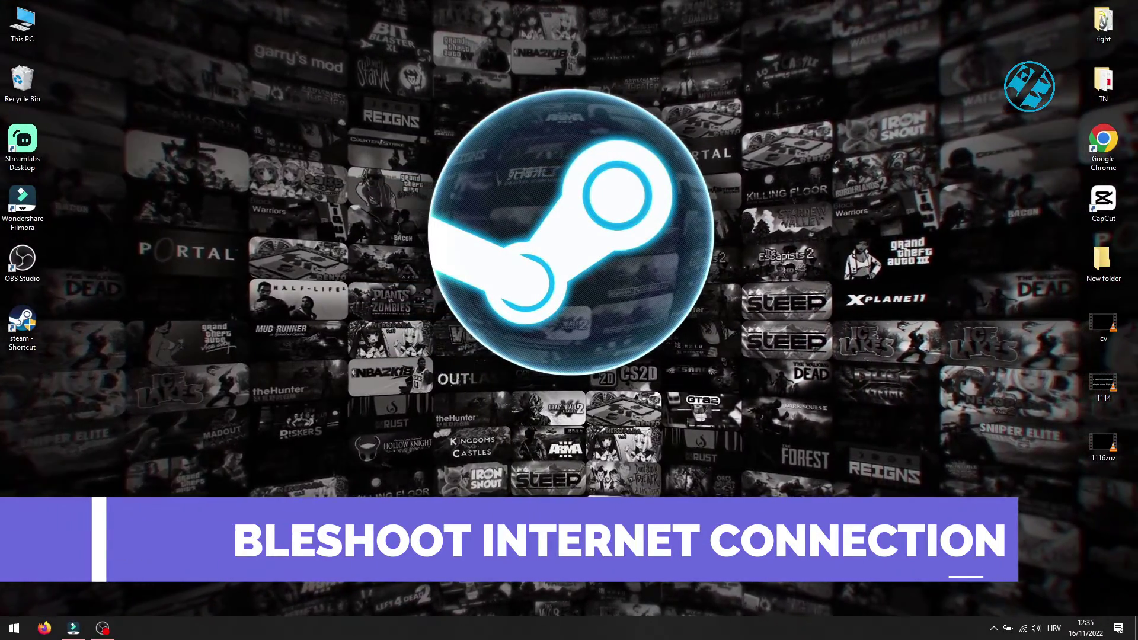
Step: Expand the Internet Connections troubleshooter under Update & Security's additional troubleshooters, then close Settings
{"action": "left_click", "coordinate": [15, 628]}
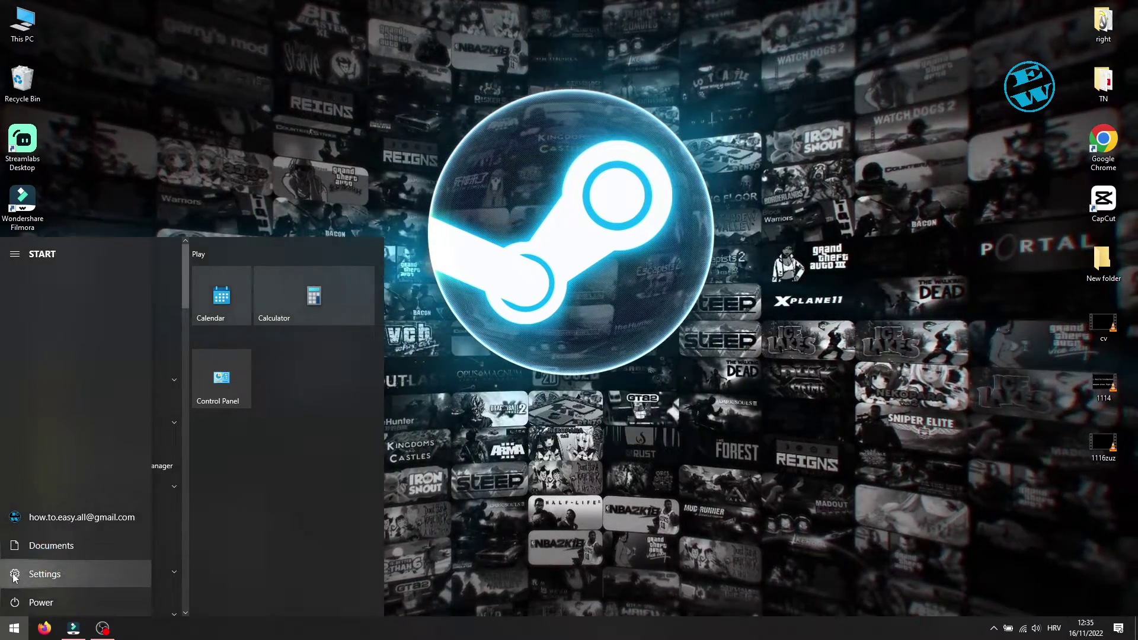
{"action": "left_click", "coordinate": [14, 575]}
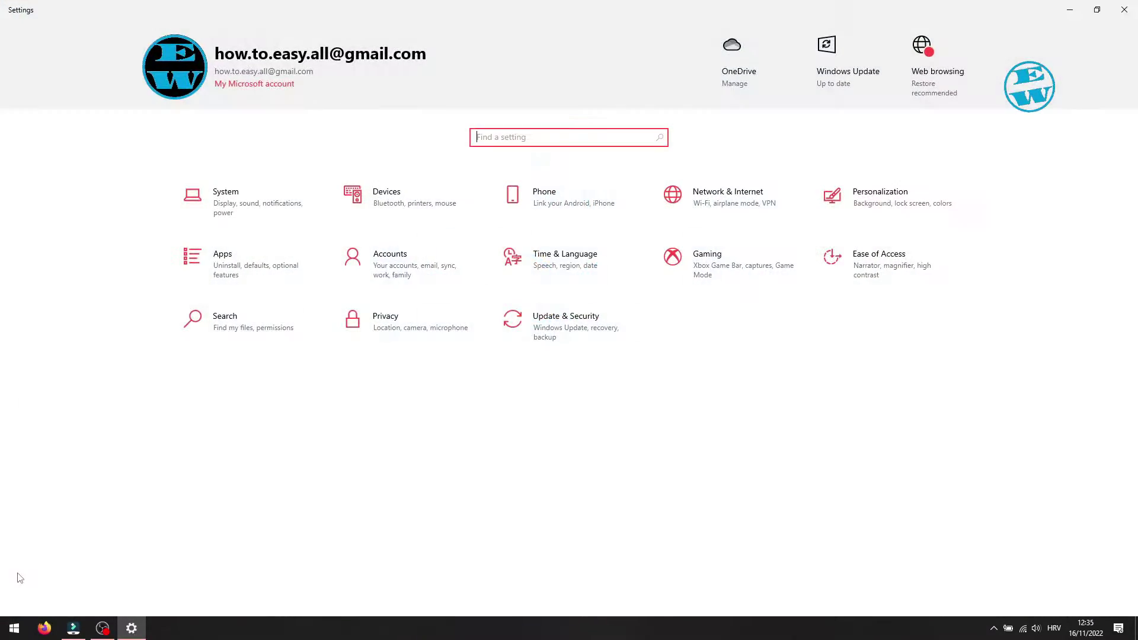
{"action": "left_click", "coordinate": [561, 321]}
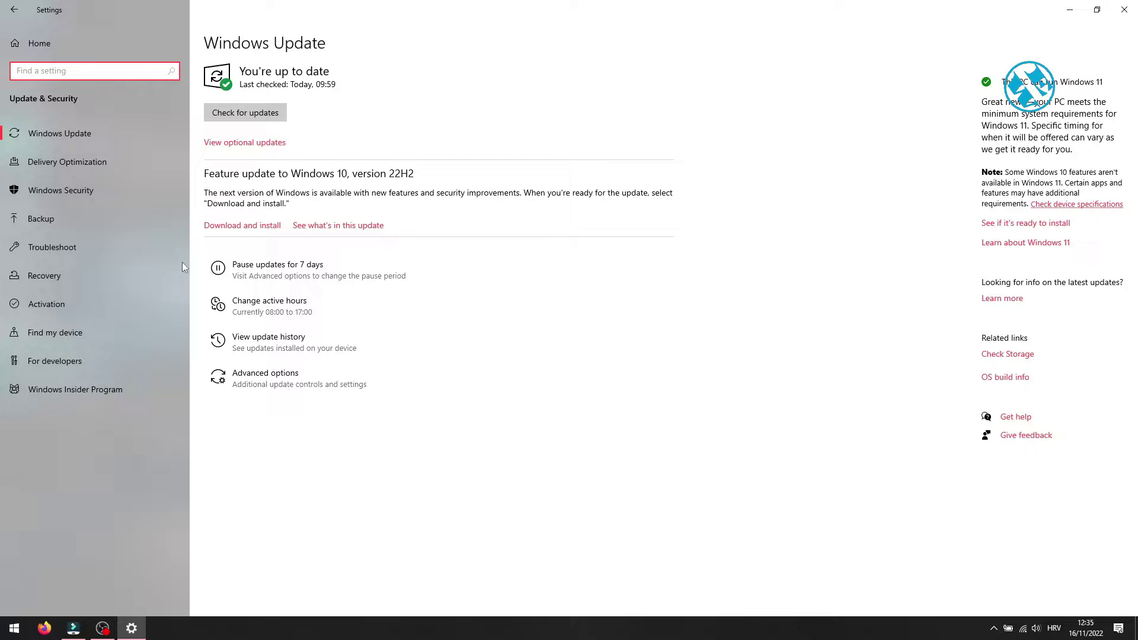
{"action": "left_click", "coordinate": [51, 245]}
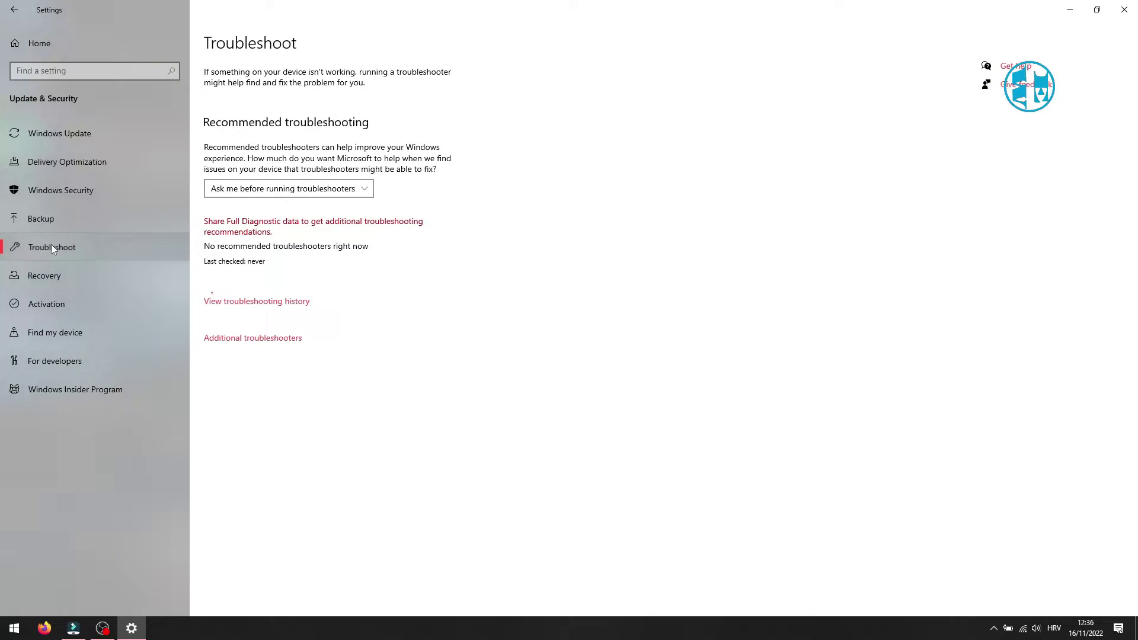
{"action": "left_click", "coordinate": [251, 349]}
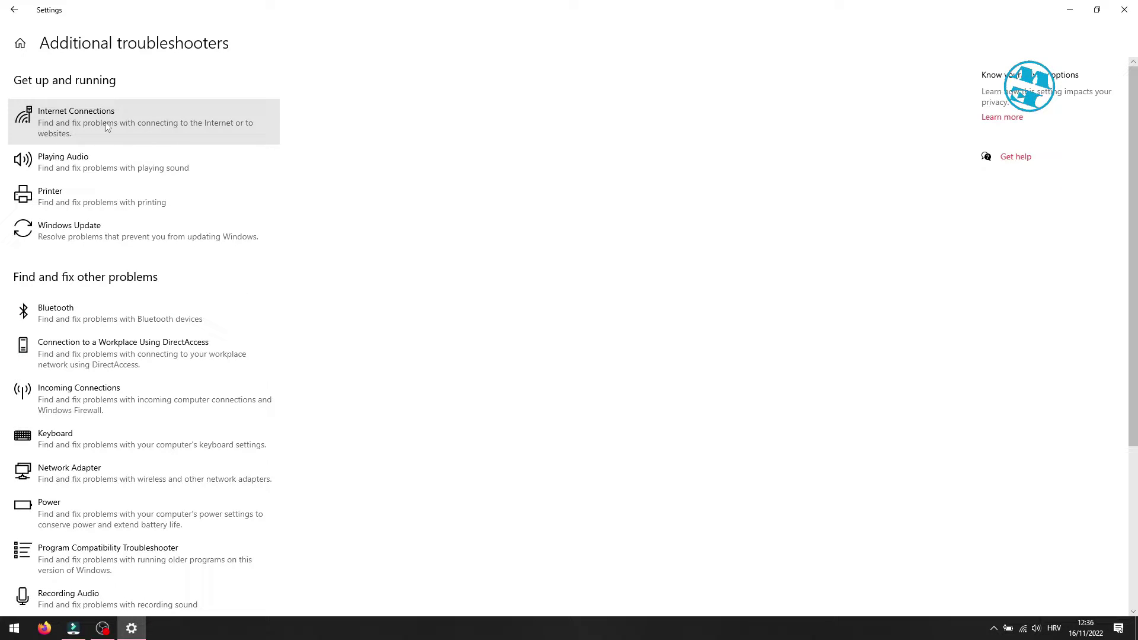
{"action": "left_click", "coordinate": [83, 122]}
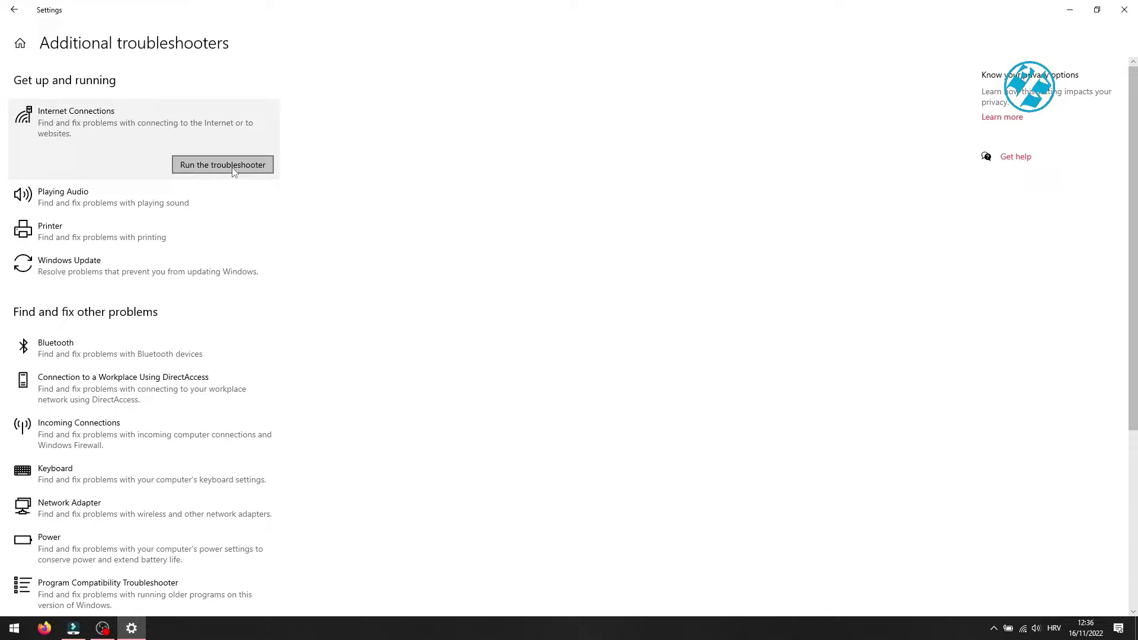
{"action": "left_click", "coordinate": [1124, 10]}
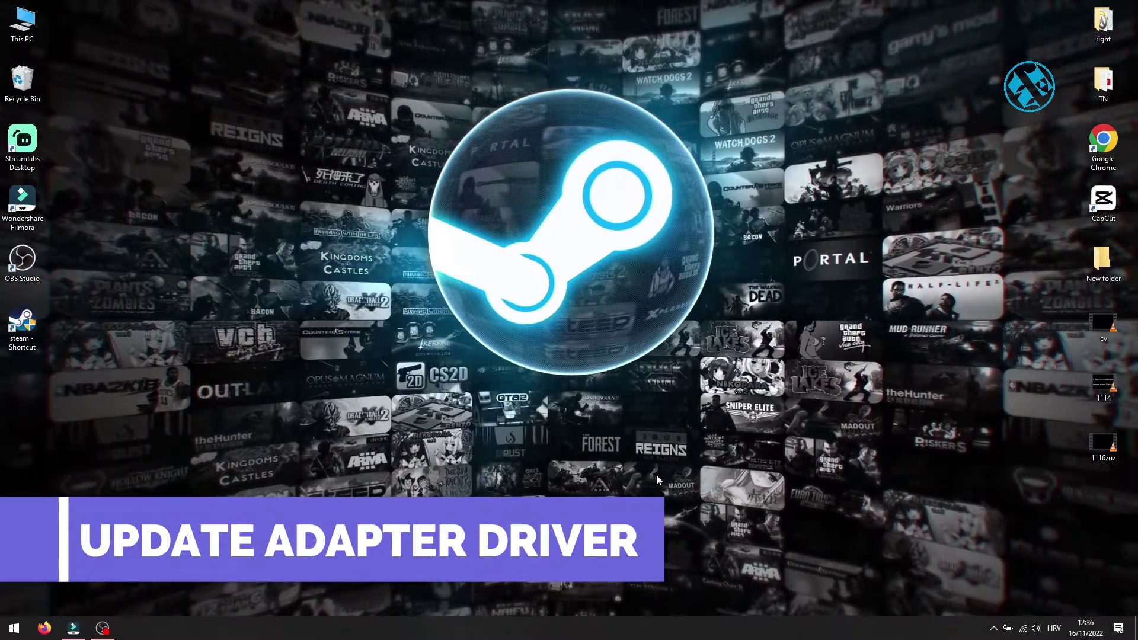
Step: Search automatically for a Killer Wireless-AC 1550i driver update, see it's already current, and close Device Manager
{"action": "right_click", "coordinate": [5, 632]}
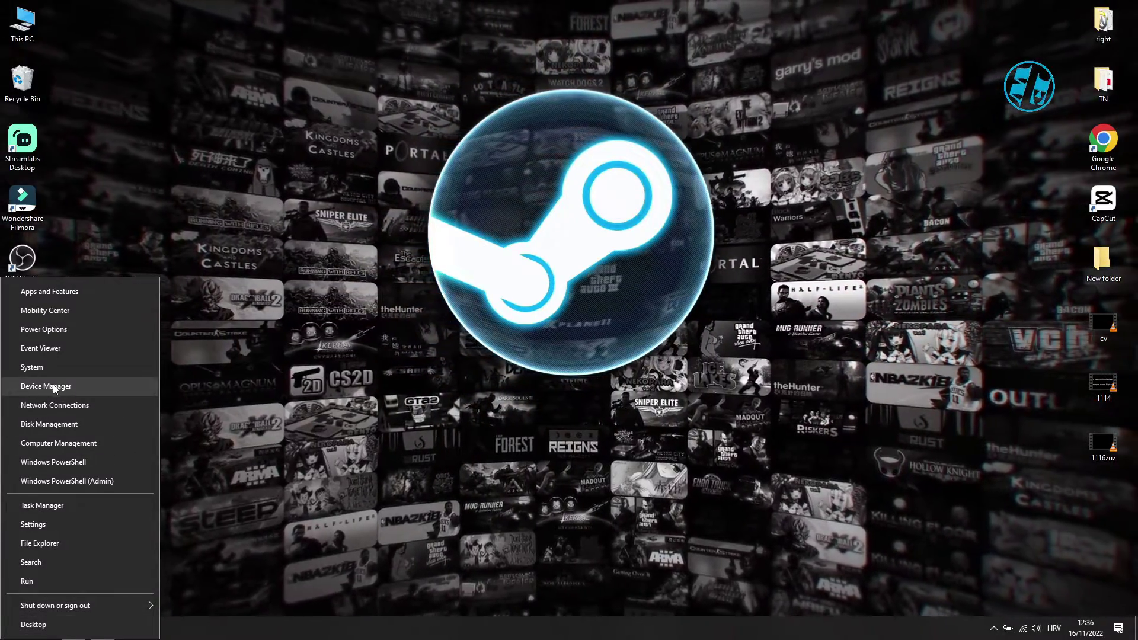
{"action": "left_click", "coordinate": [47, 385]}
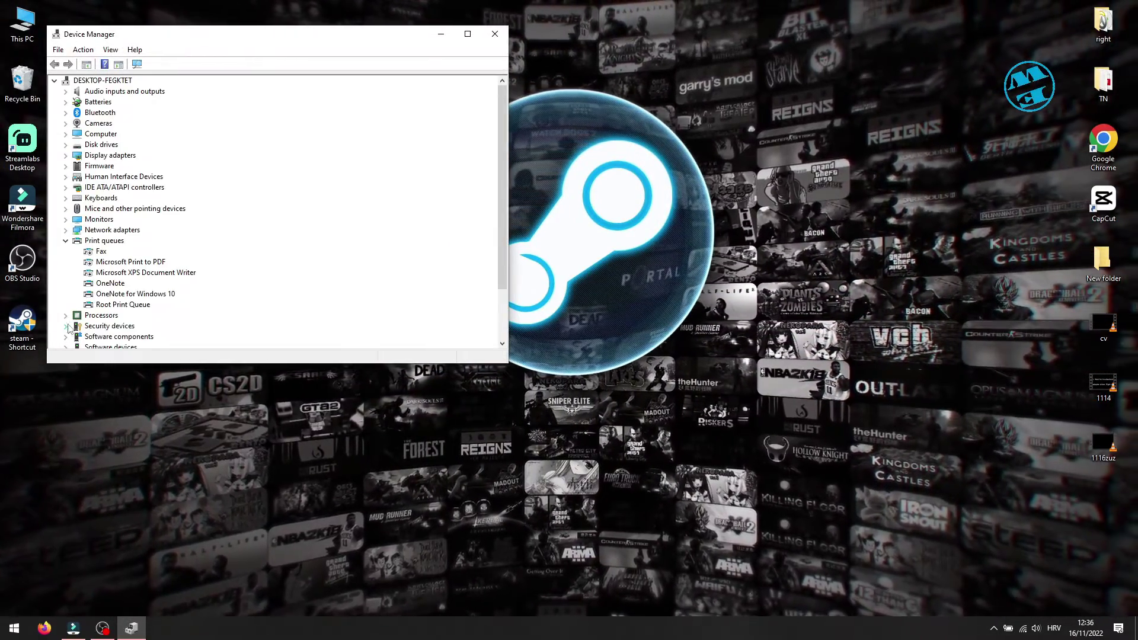
{"action": "left_click", "coordinate": [66, 230]}
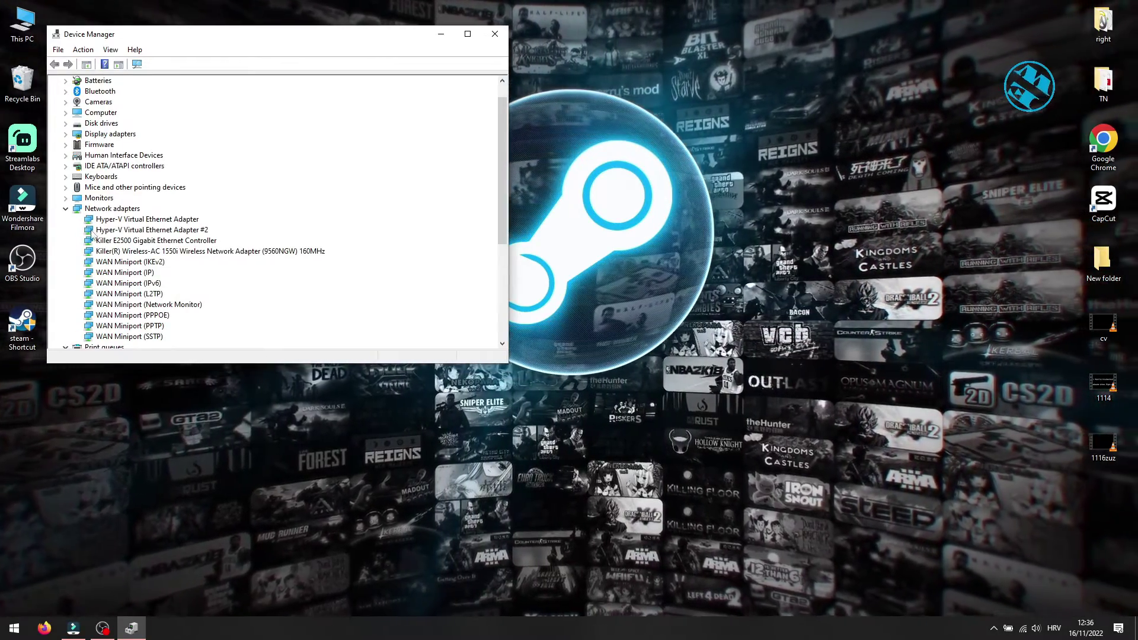
{"action": "left_click", "coordinate": [125, 251]}
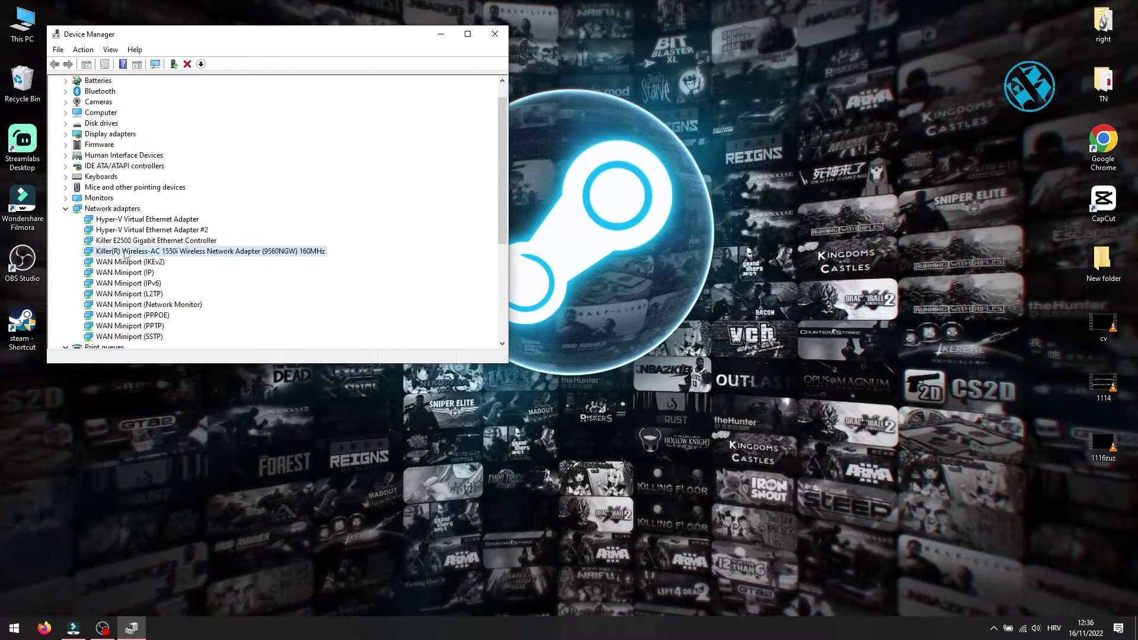
{"action": "right_click", "coordinate": [142, 251]}
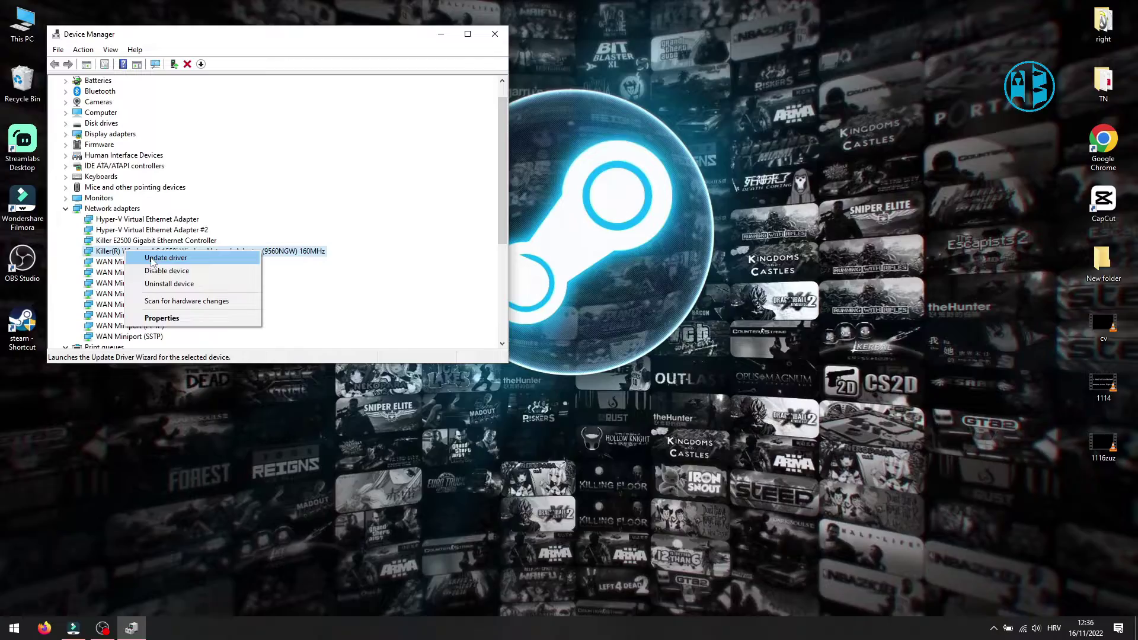
{"action": "left_click", "coordinate": [165, 259]}
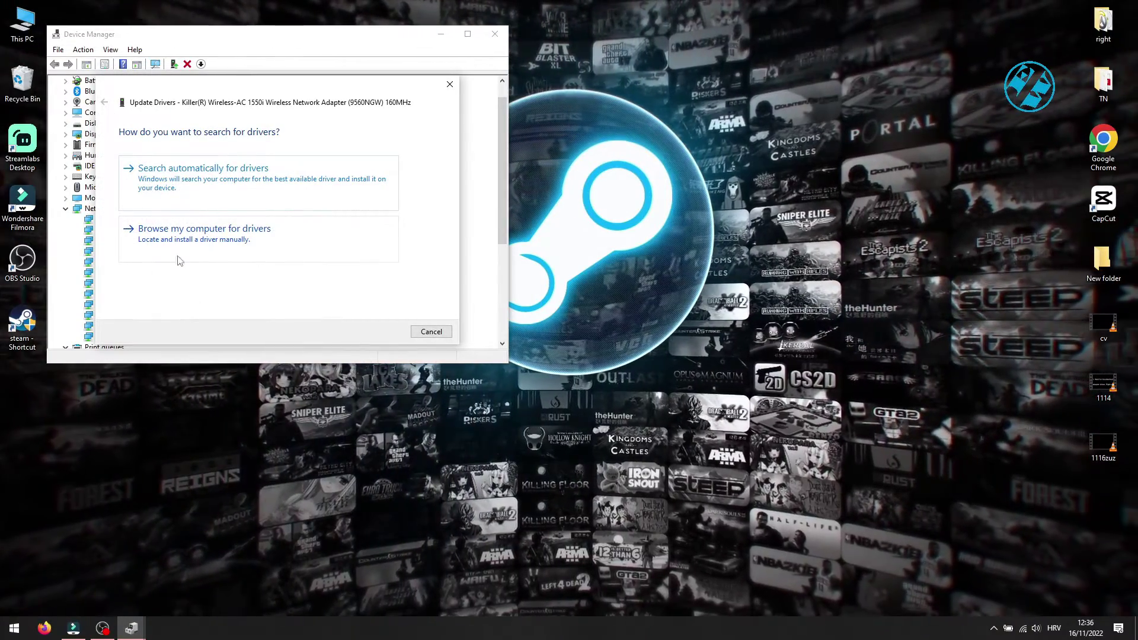
{"action": "left_click", "coordinate": [191, 177]}
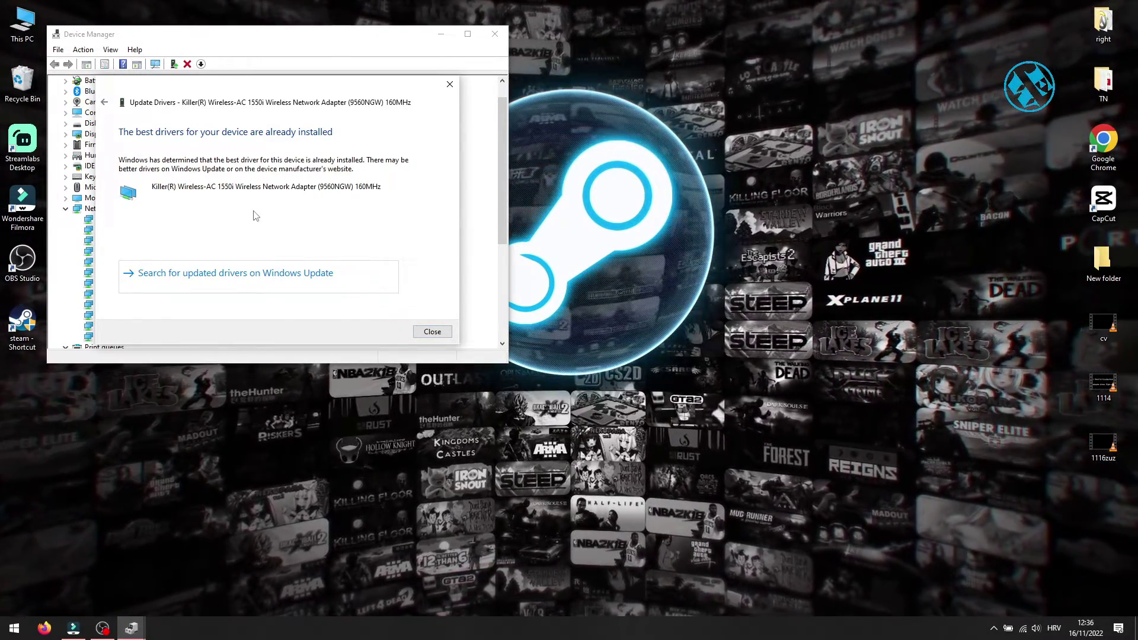
{"action": "left_click", "coordinate": [432, 331]}
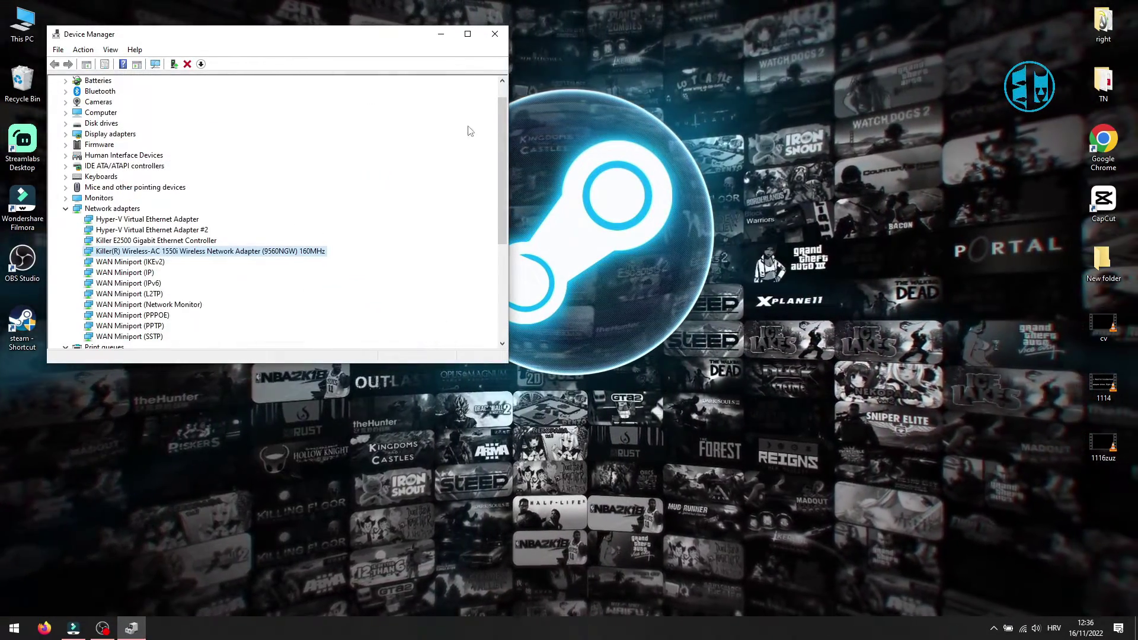
{"action": "left_click", "coordinate": [493, 37]}
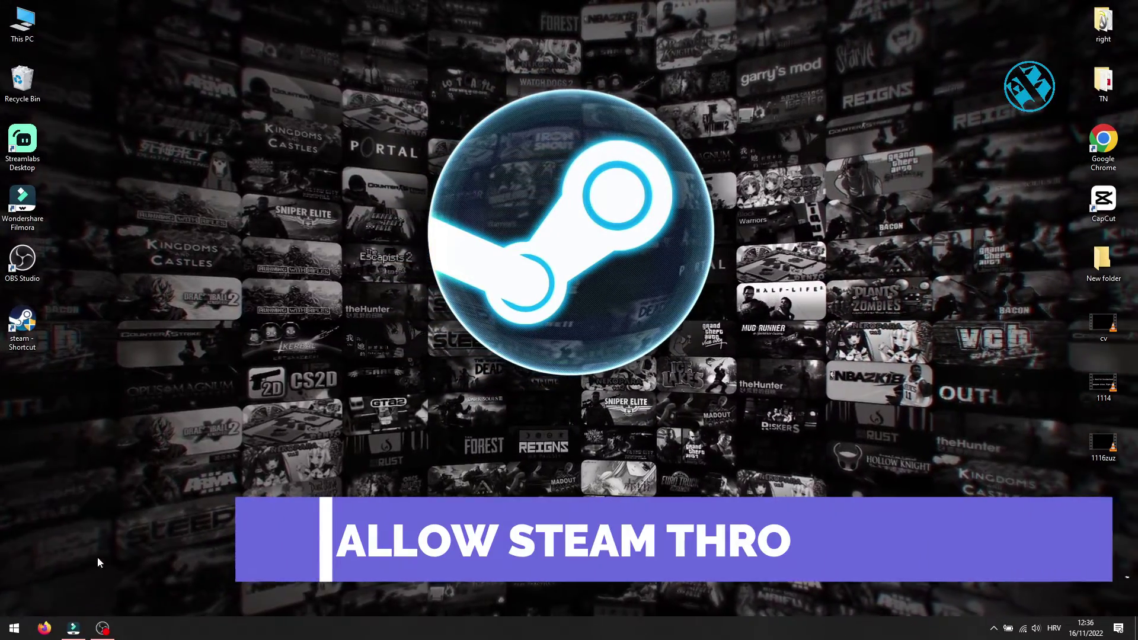
Step: Open Control Panel from search, switch View by to Large icons, and open Windows Defender Firewall
{"action": "key", "text": "super"}
{"action": "type", "text": "con"}
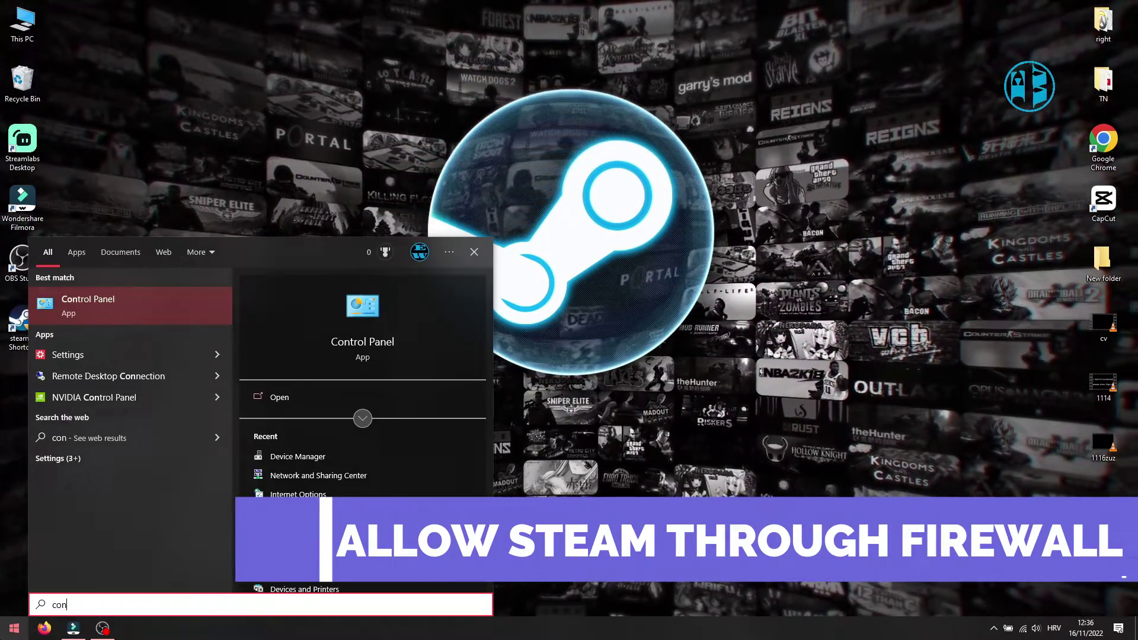
{"action": "type", "text": "trol"}
{"action": "key", "text": "Return"}
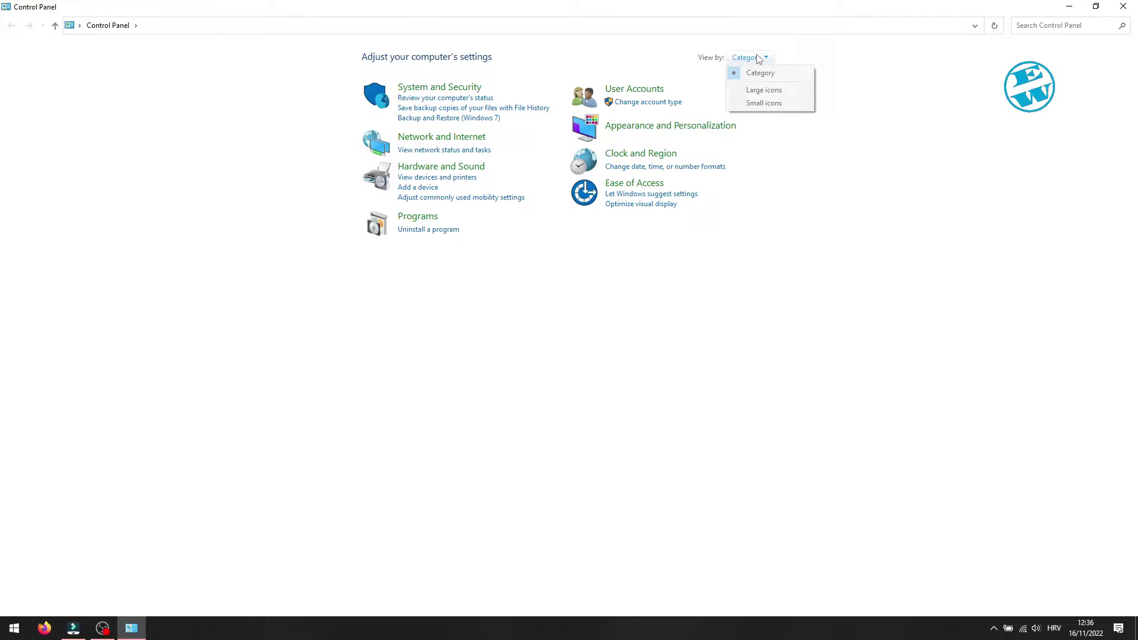
{"action": "left_click", "coordinate": [765, 90]}
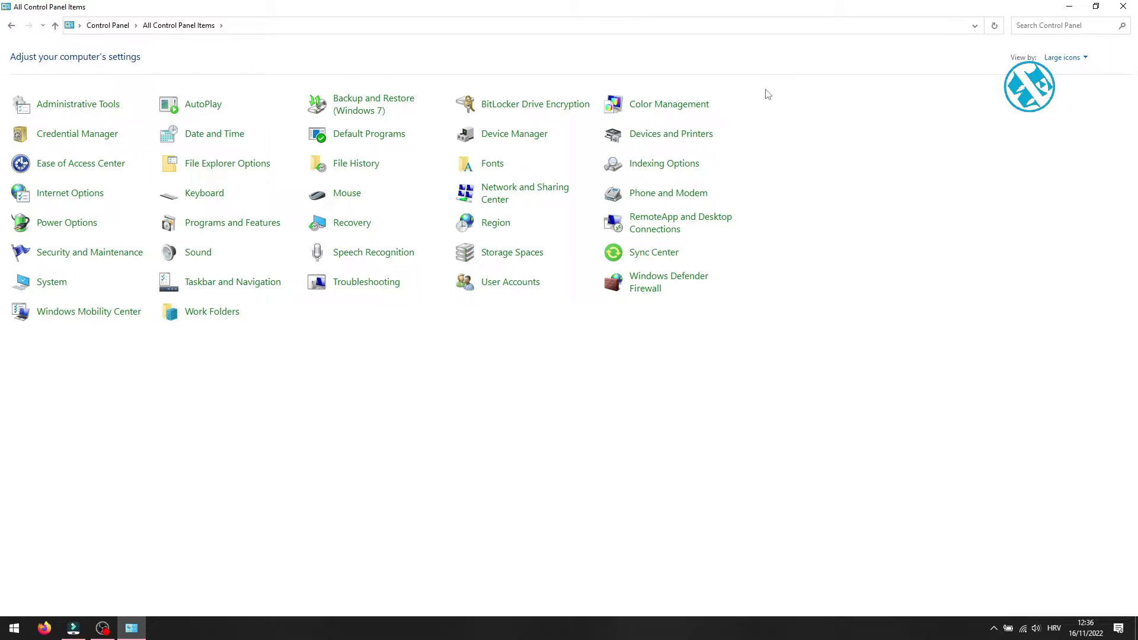
{"action": "left_click", "coordinate": [646, 284]}
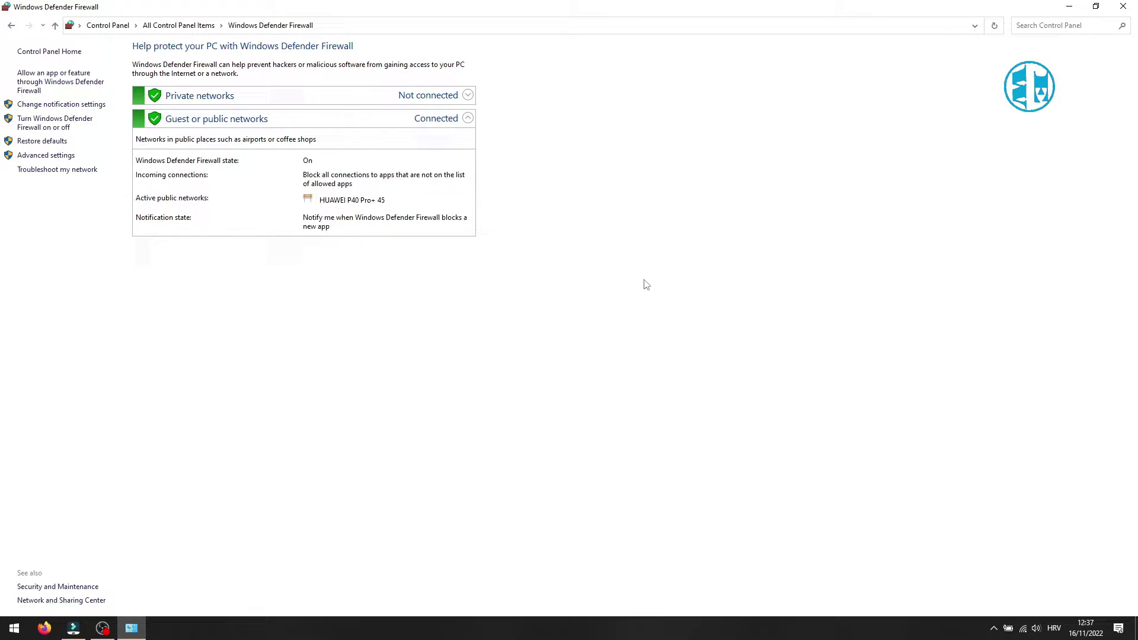
Step: Unlock the allowed apps list, confirm Steam is permitted on private and public networks, and go back
{"action": "left_click", "coordinate": [41, 77]}
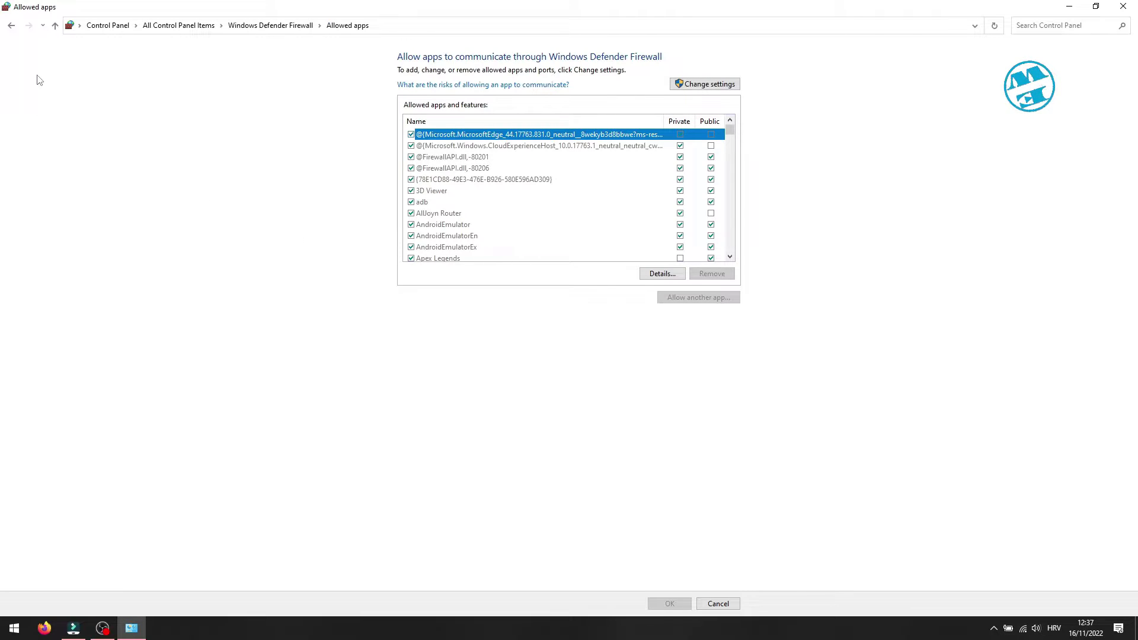
{"action": "left_click", "coordinate": [700, 84]}
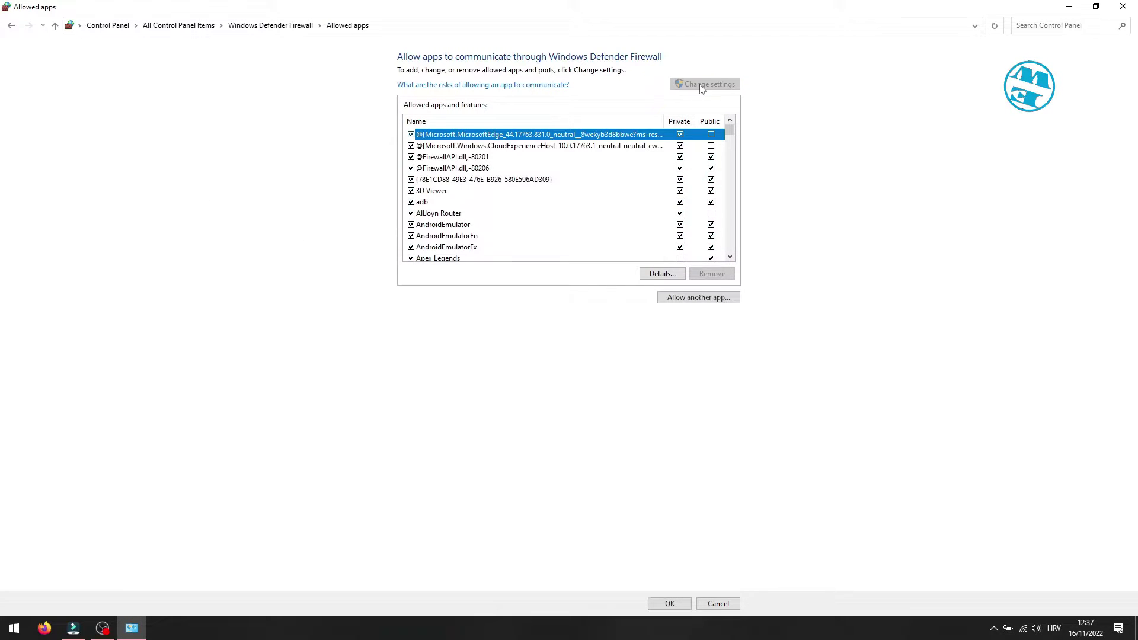
{"action": "left_click_drag", "start_coordinate": [729, 133], "coordinate": [718, 214]}
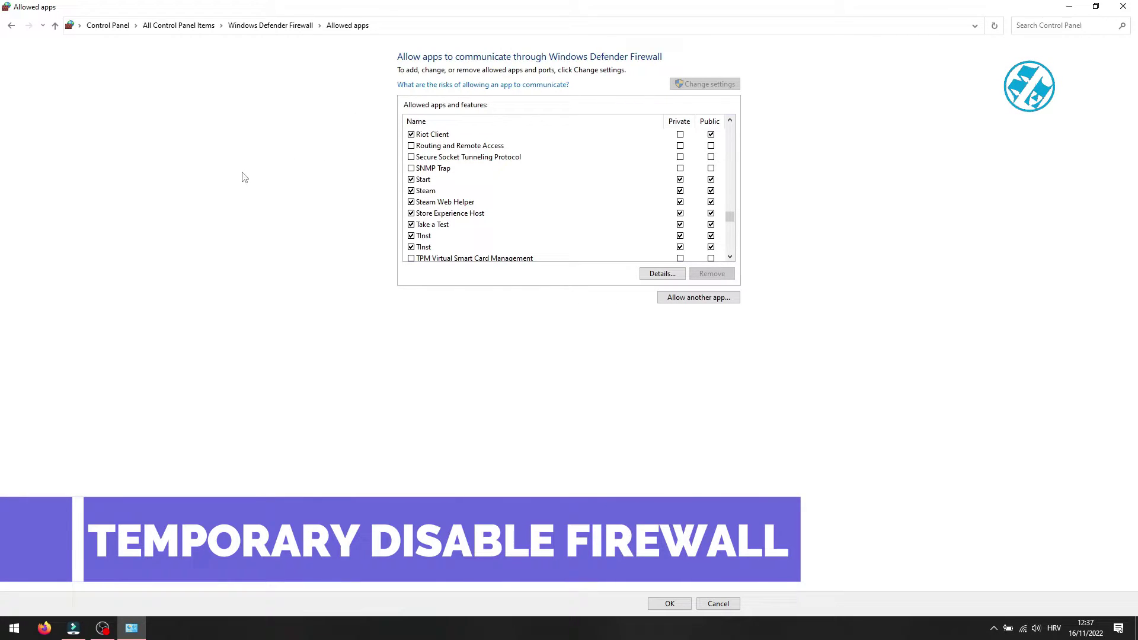
{"action": "left_click", "coordinate": [10, 25]}
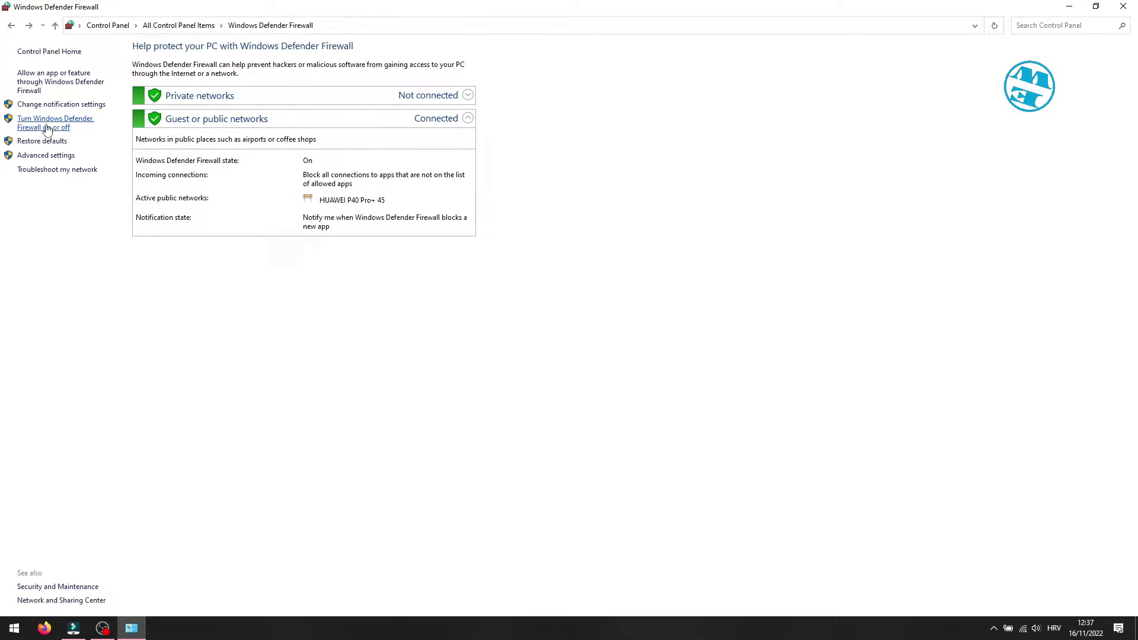
Step: Review the firewall on/off settings for private and public networks, leaving both on, then close Control Panel
{"action": "left_click", "coordinate": [47, 127]}
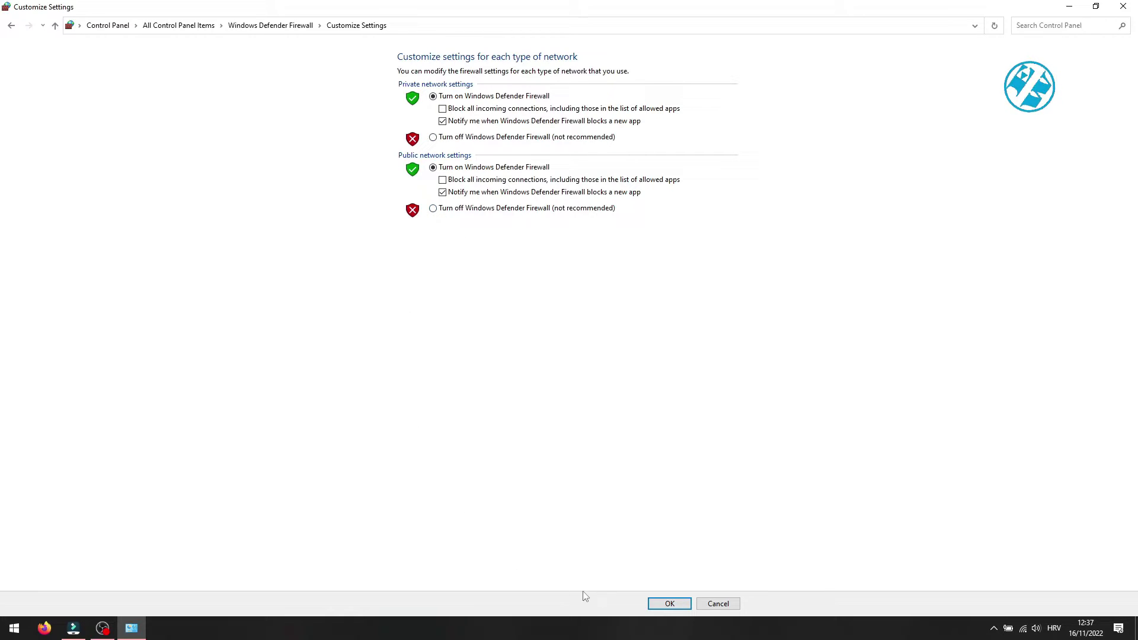
{"action": "left_click", "coordinate": [1121, 8]}
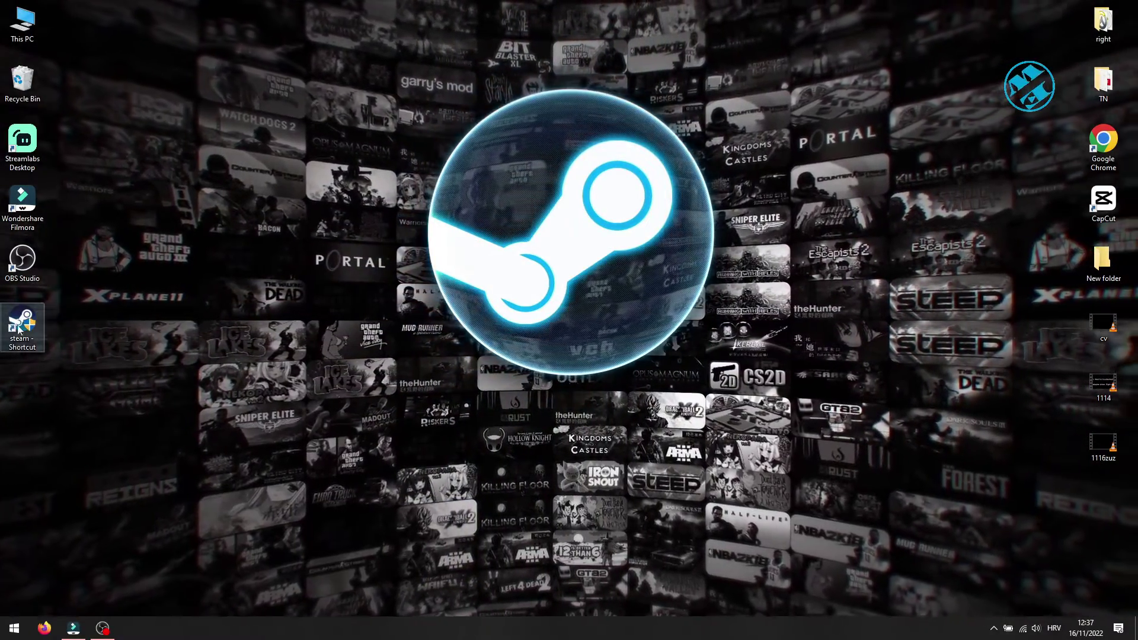
Step: Append -tcp to the Steam shortcut's Target field and apply the change
{"action": "right_click", "coordinate": [20, 326]}
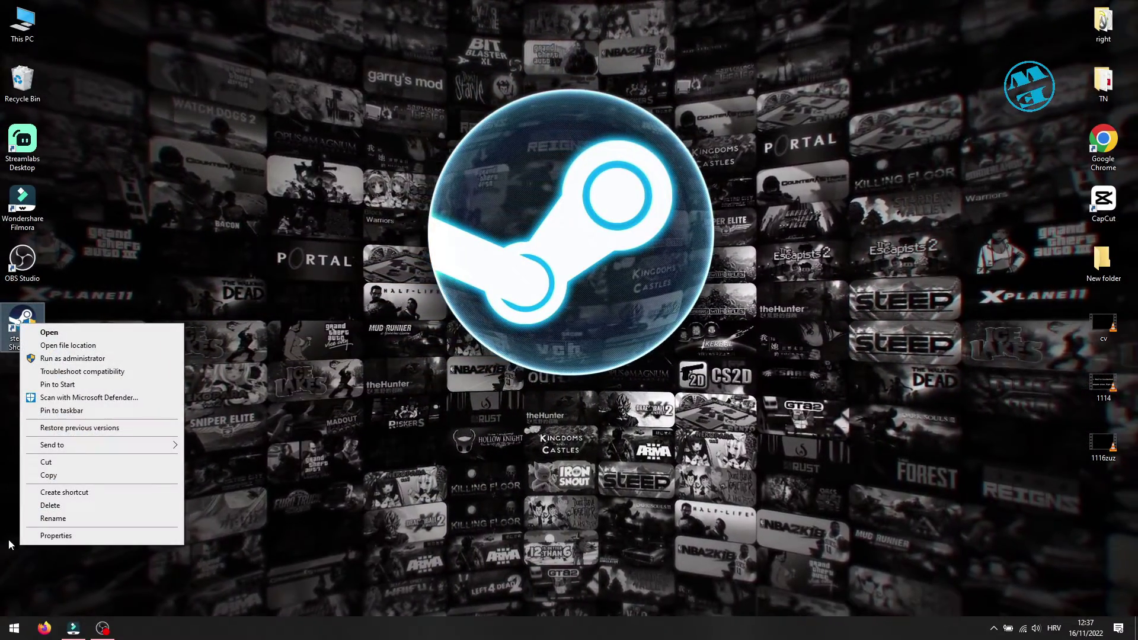
{"action": "left_click", "coordinate": [62, 537]}
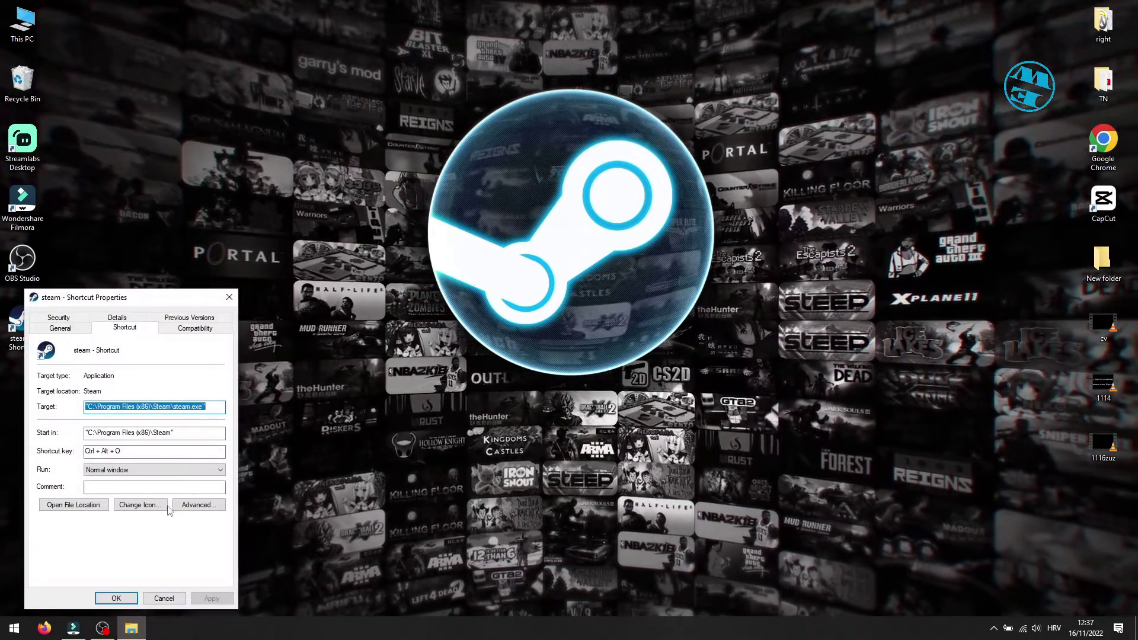
{"action": "left_click", "coordinate": [213, 407]}
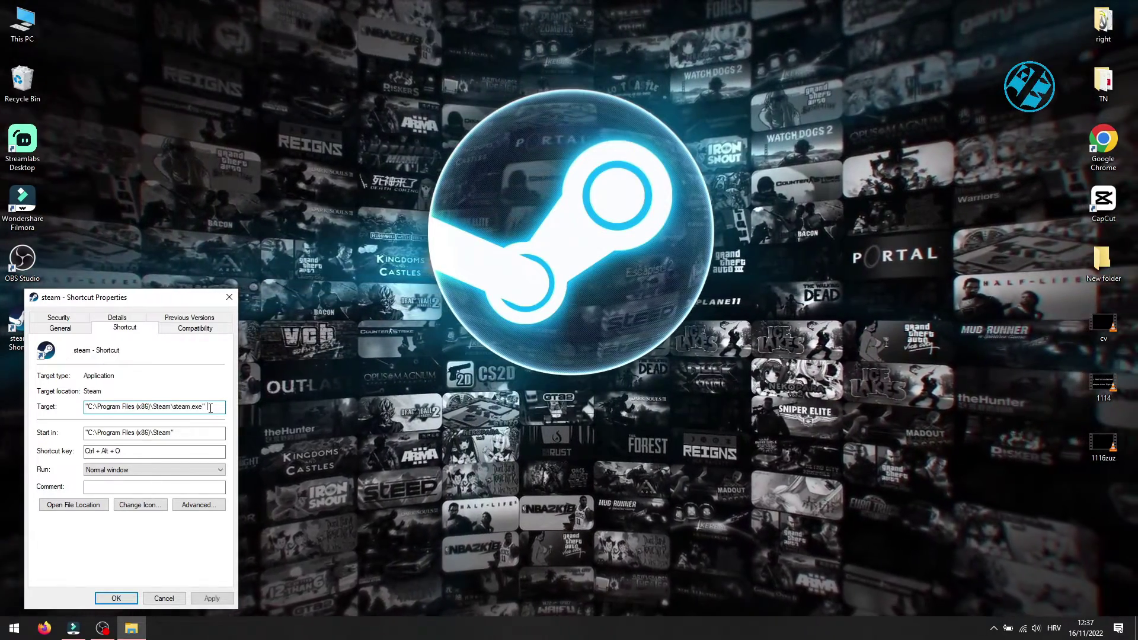
{"action": "type", "text": "-t"}
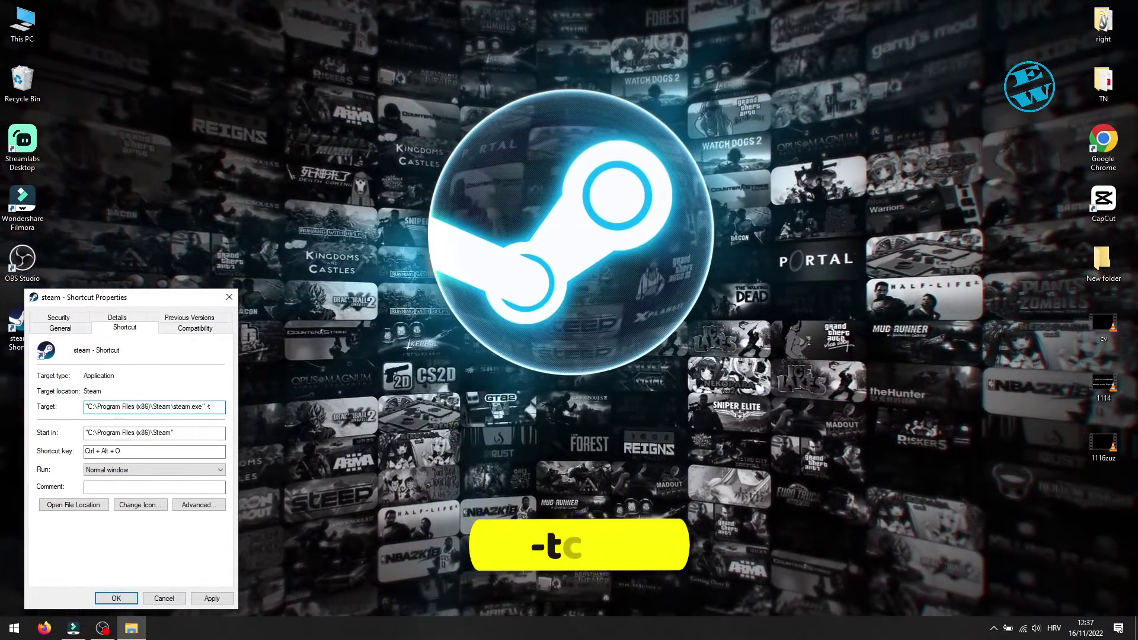
{"action": "type", "text": "cp"}
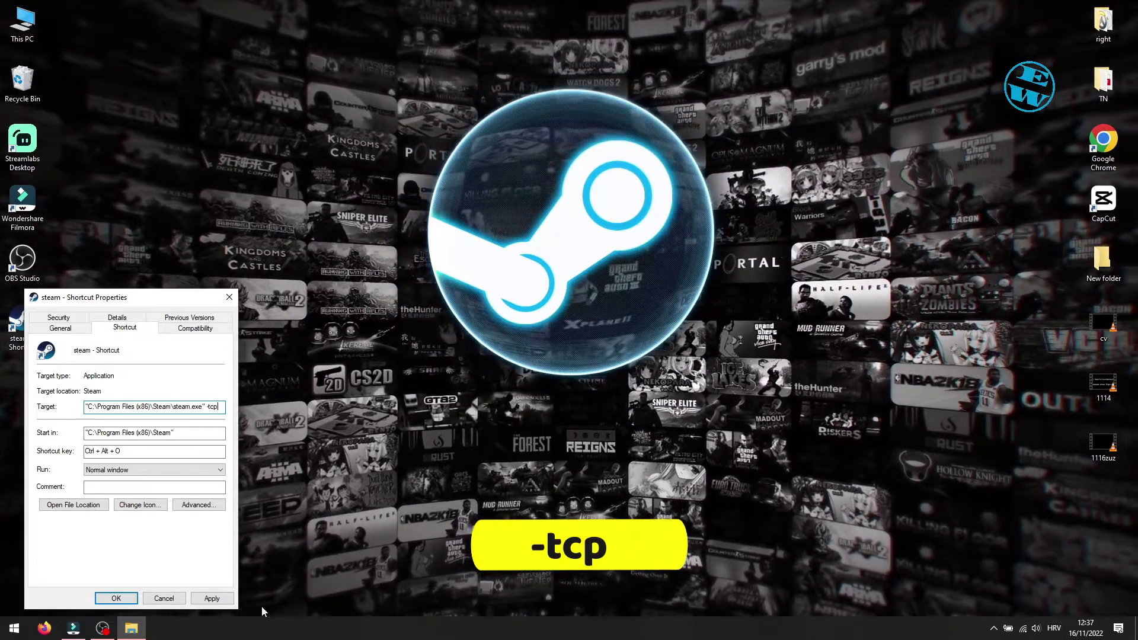
{"action": "left_click", "coordinate": [212, 598]}
{"action": "left_click", "coordinate": [115, 599]}
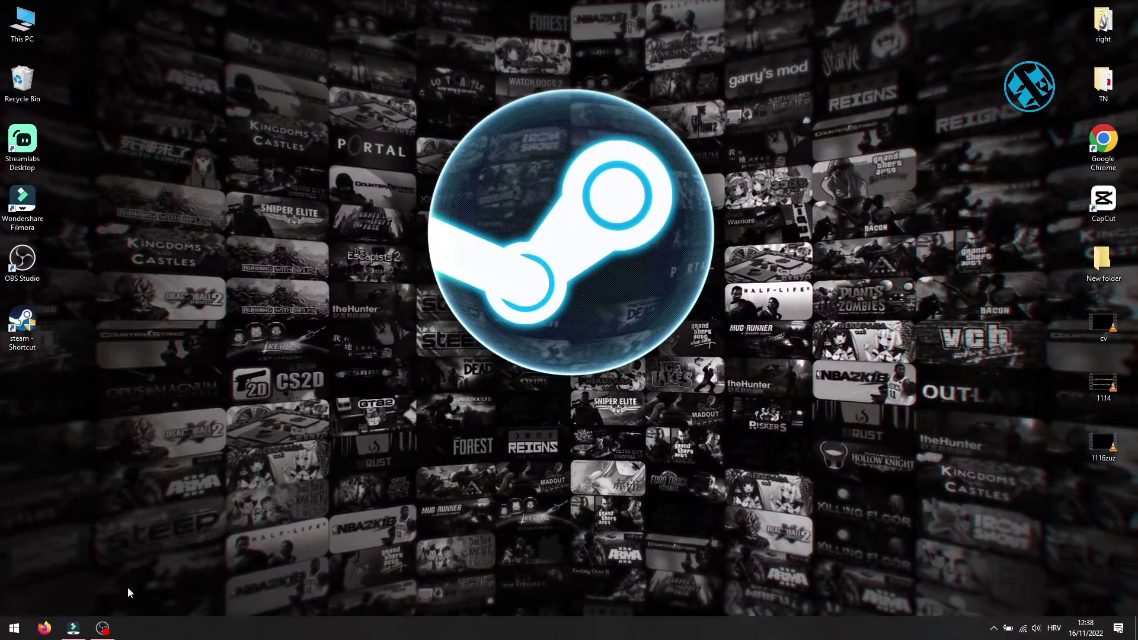